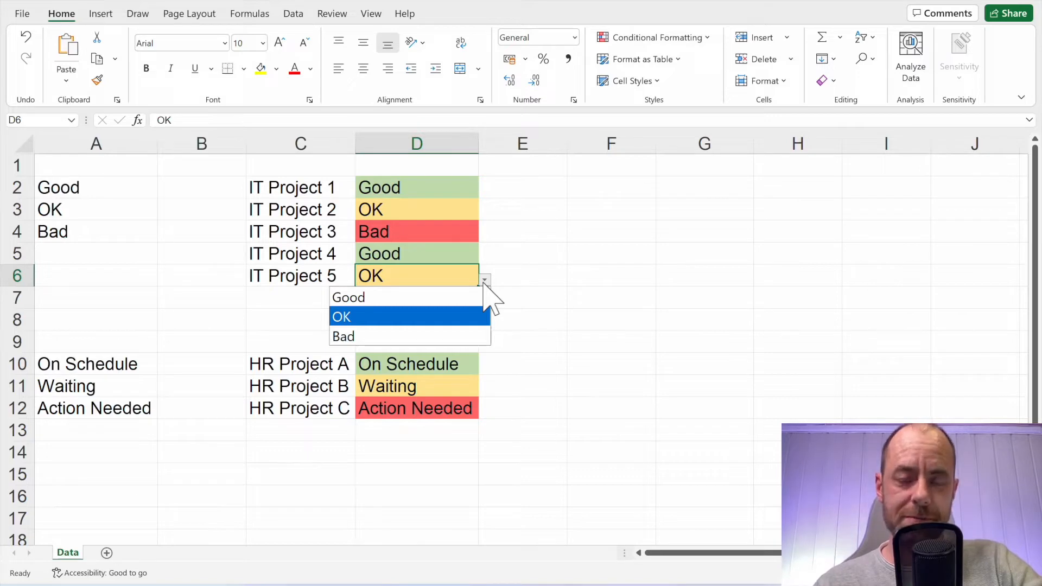
- Change the IT Project 5 status in D6 to Good and then to Bad from its dropdown list
left_click(459, 299)
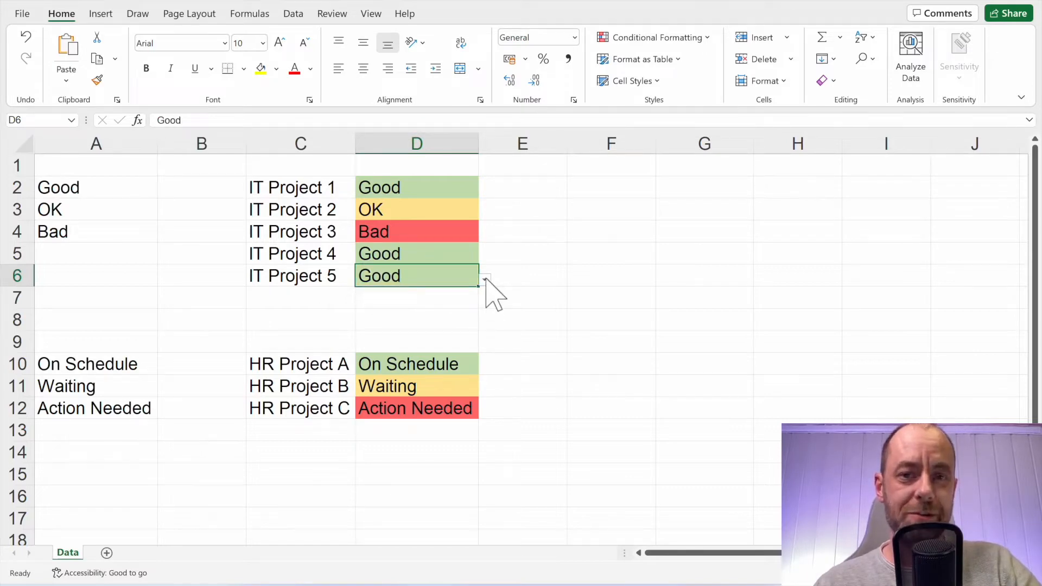
left_click(484, 279)
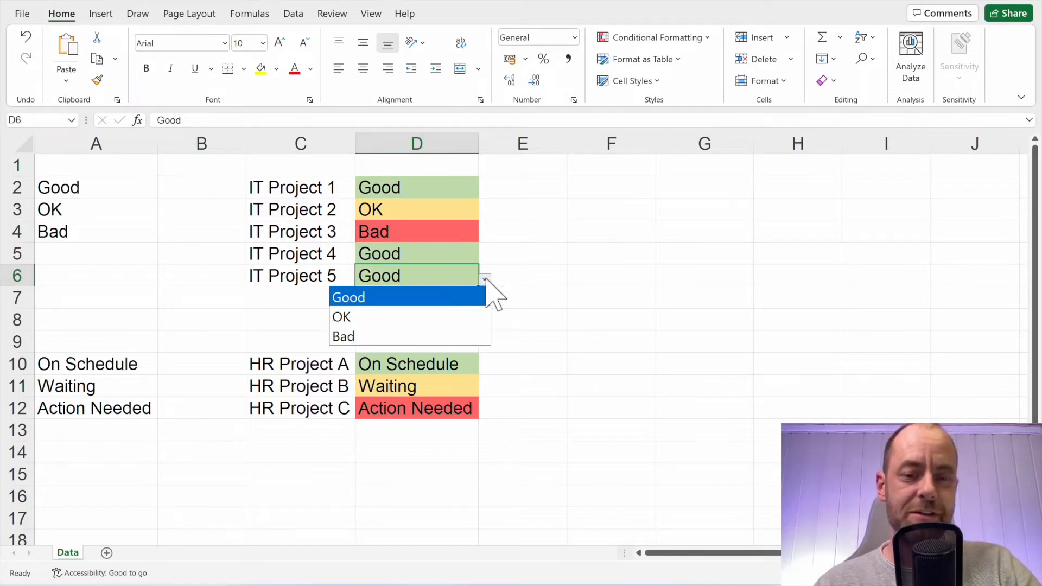
left_click(437, 337)
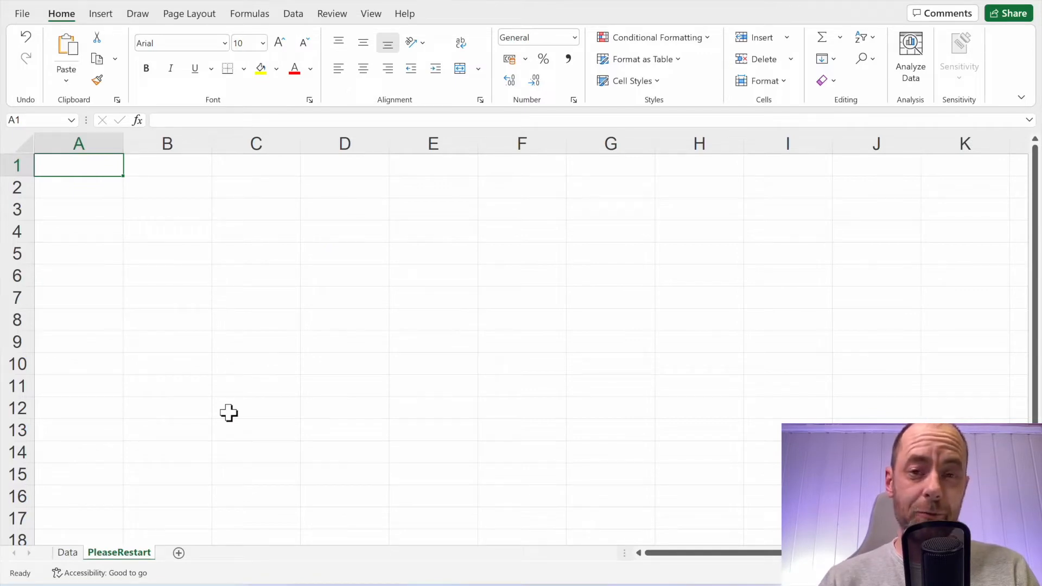
- Enter the status options On Schedule, Waiting and Action Needed in cells A2 to A4 of the PleaseRestart sheet
key("Down")
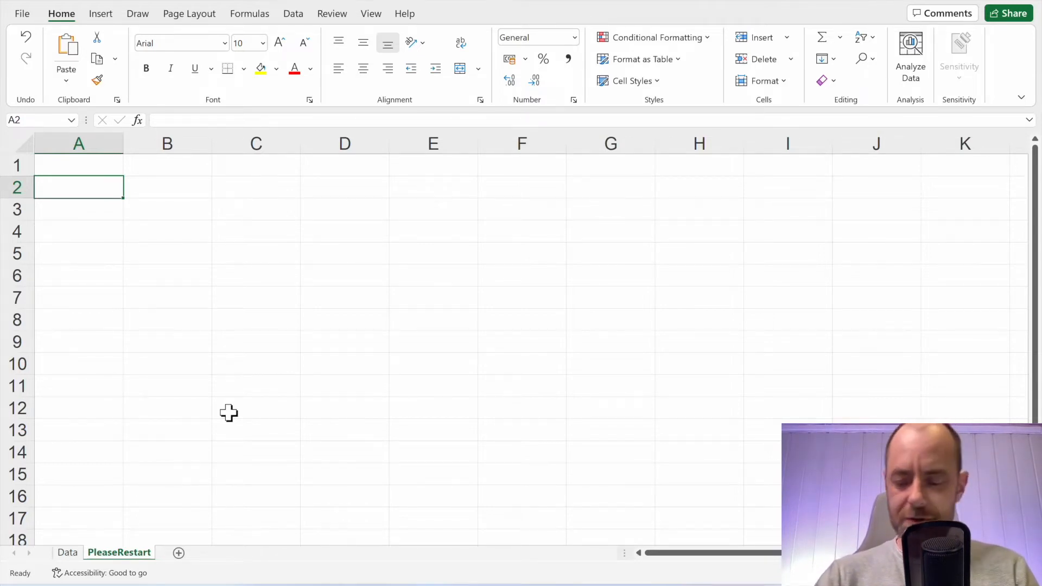
type("On ")
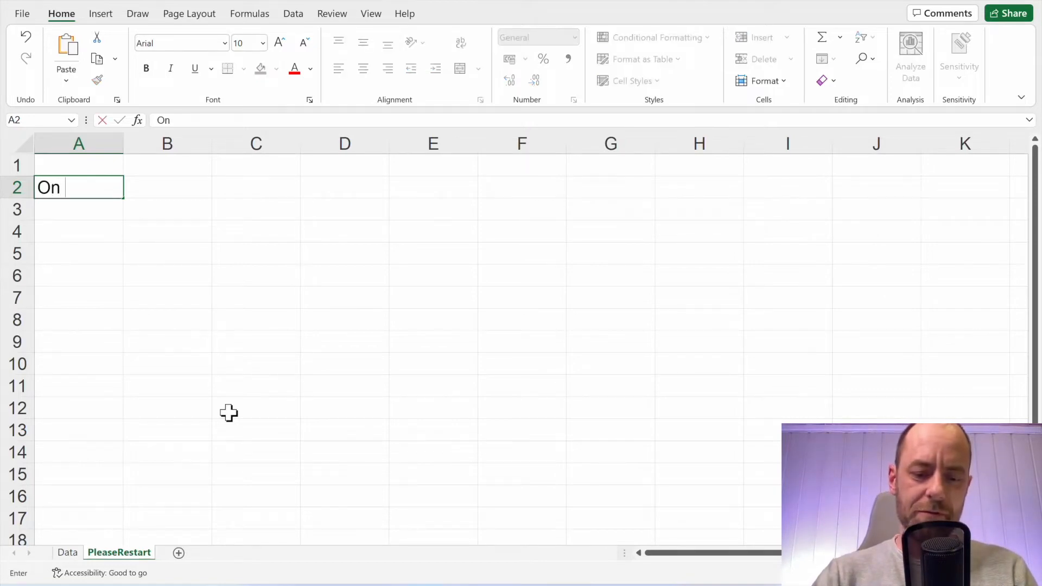
type("Schedule")
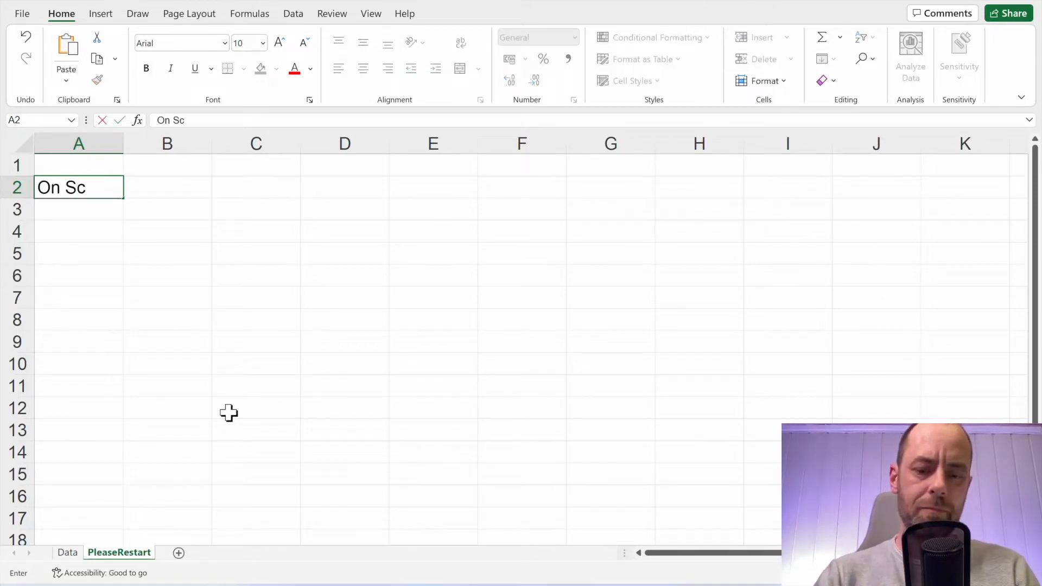
key("Return")
type("Waiting")
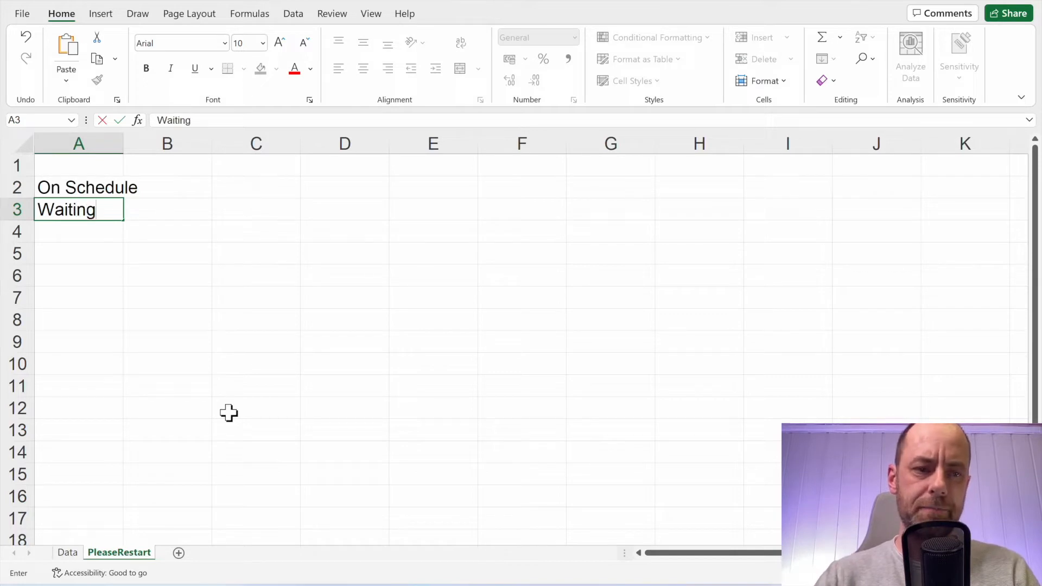
key("Return")
type("A")
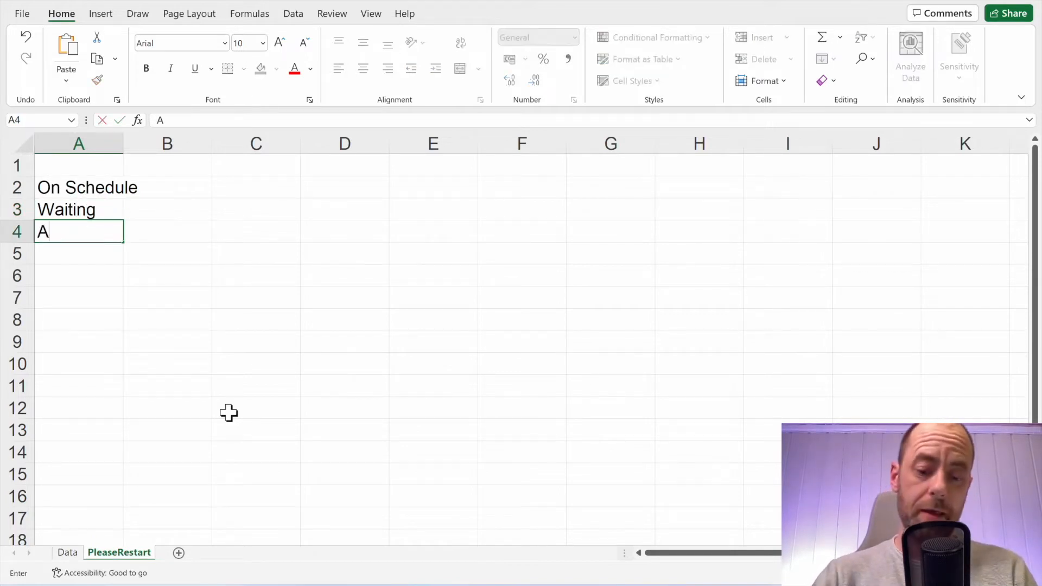
type("ction Needed")
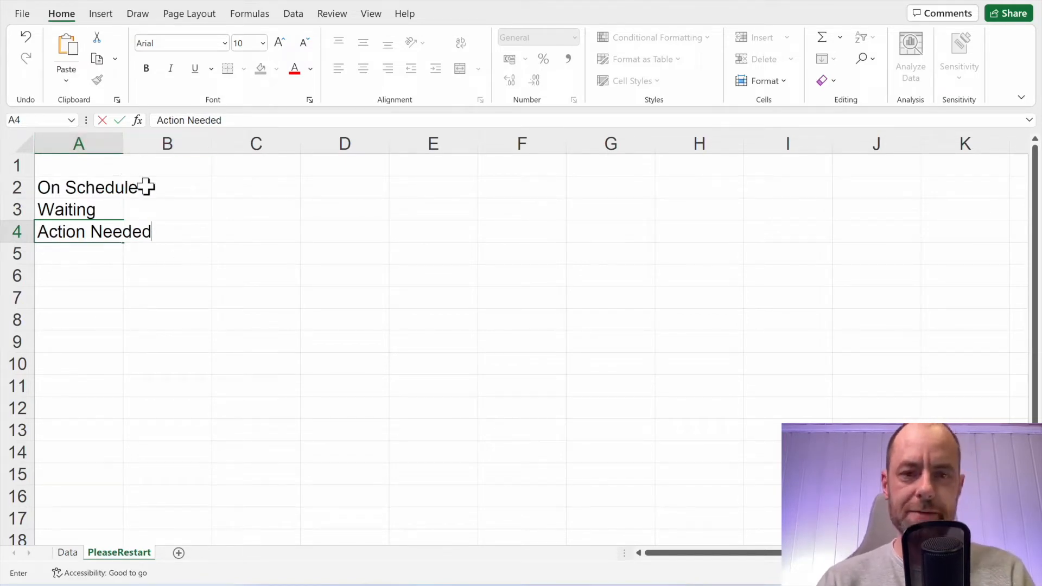
- Enter IT Project 1 in C2 and fill the series down to IT Project 3 in C4
left_click(245, 191)
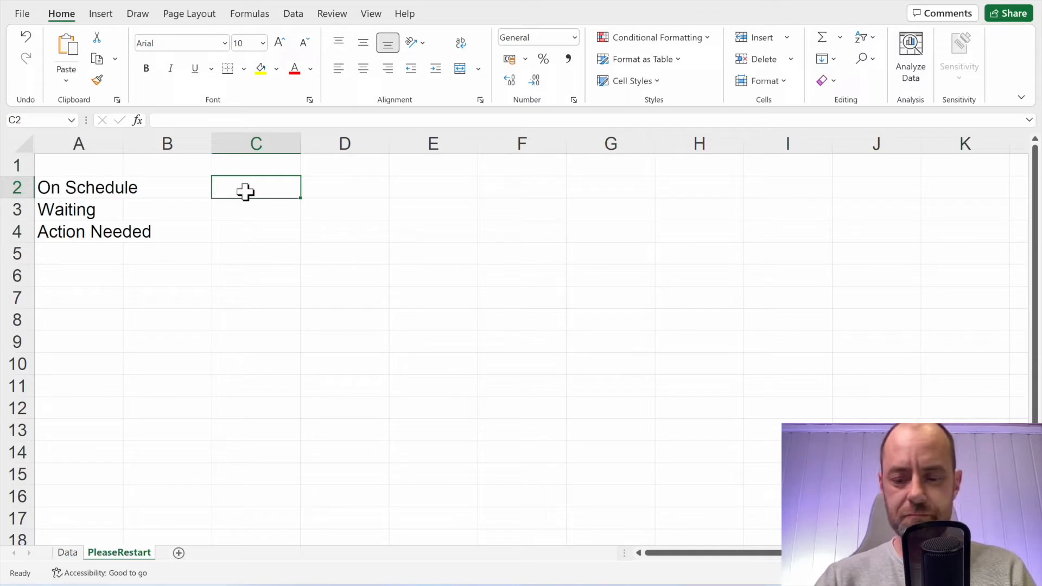
type("IT Pr")
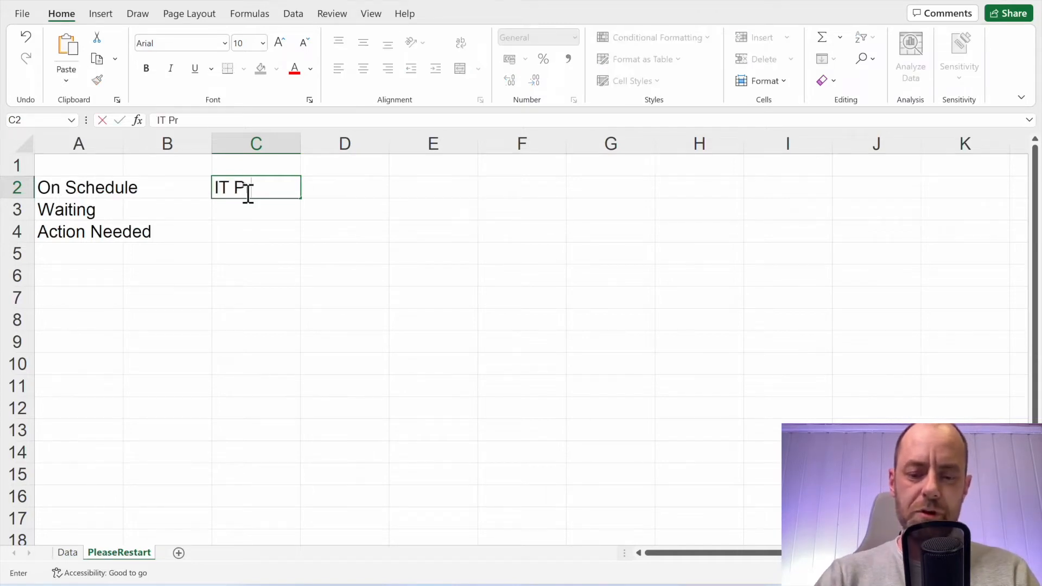
type("oject A")
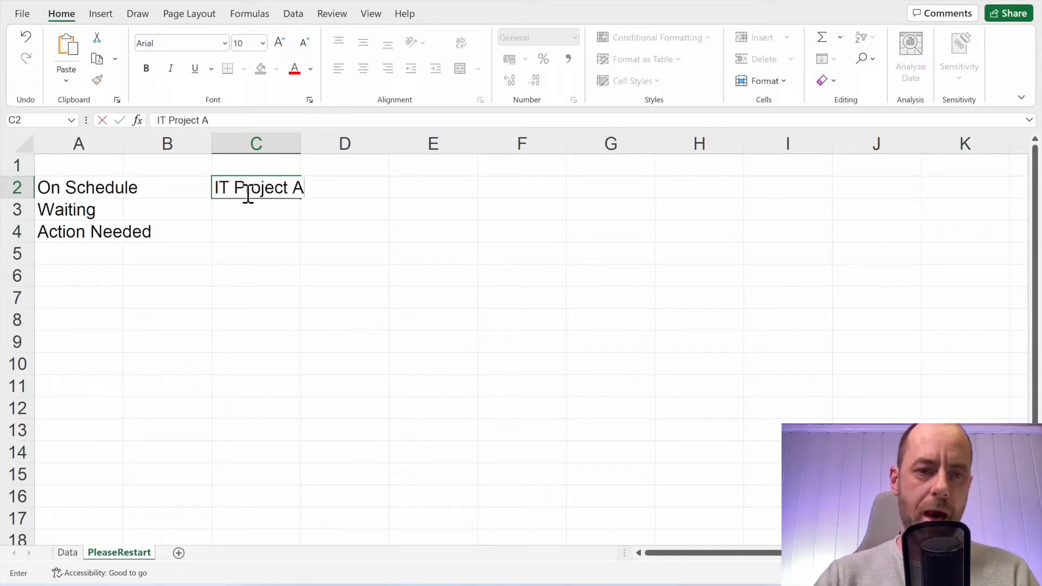
key("BackSpace")
type("1")
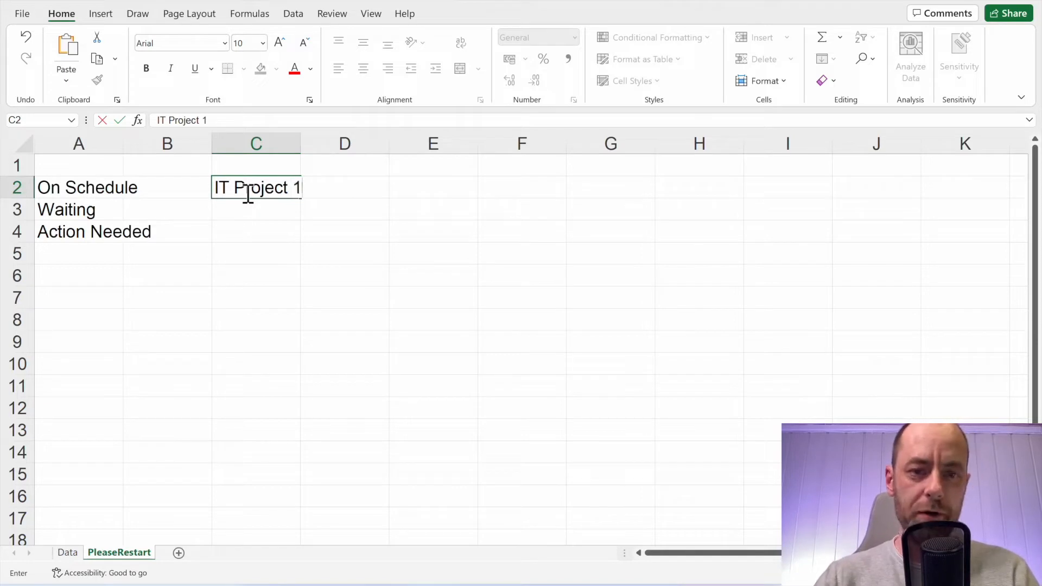
key("Return")
left_click(297, 191)
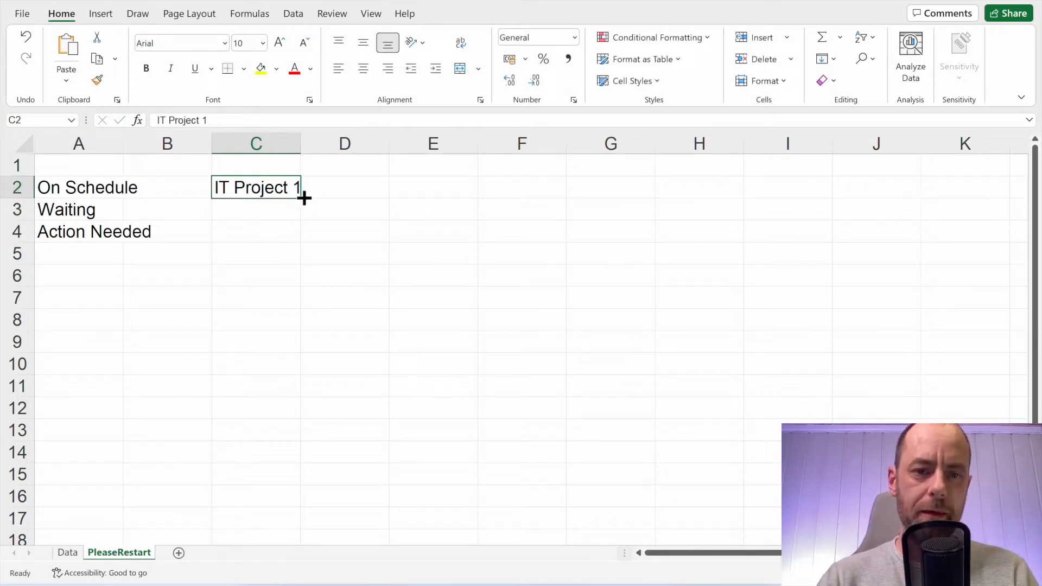
left_click_drag(304, 199, 297, 237)
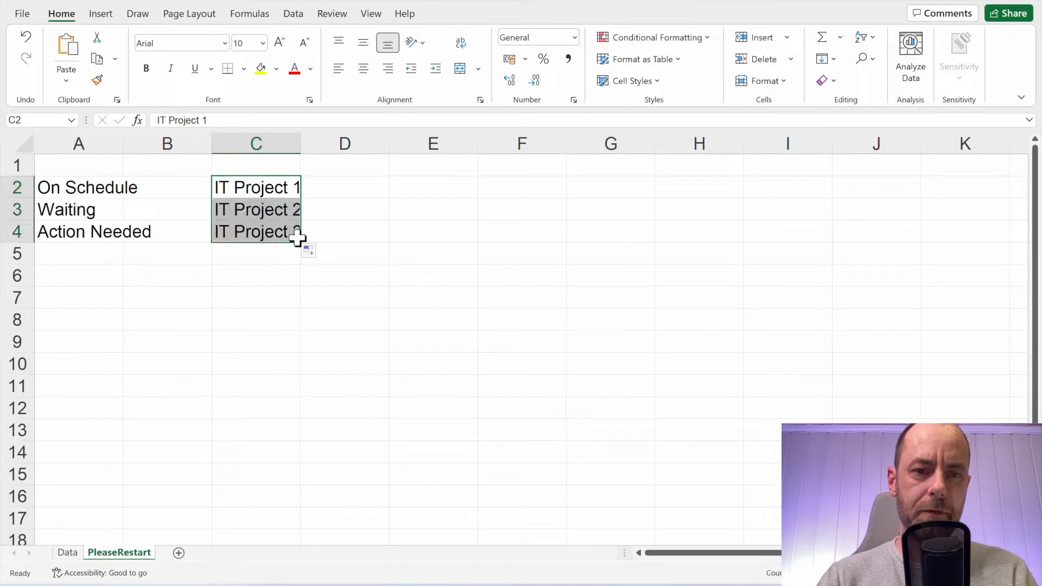
- Apply data validation to D2 that allows a List with the source =$A$2:$A$4
left_click(352, 195)
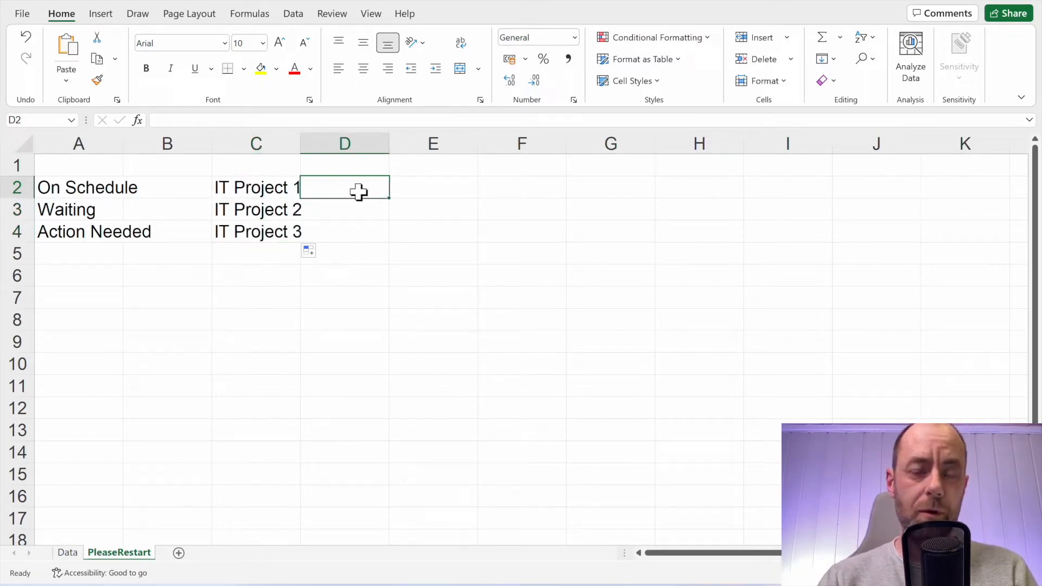
left_click(293, 14)
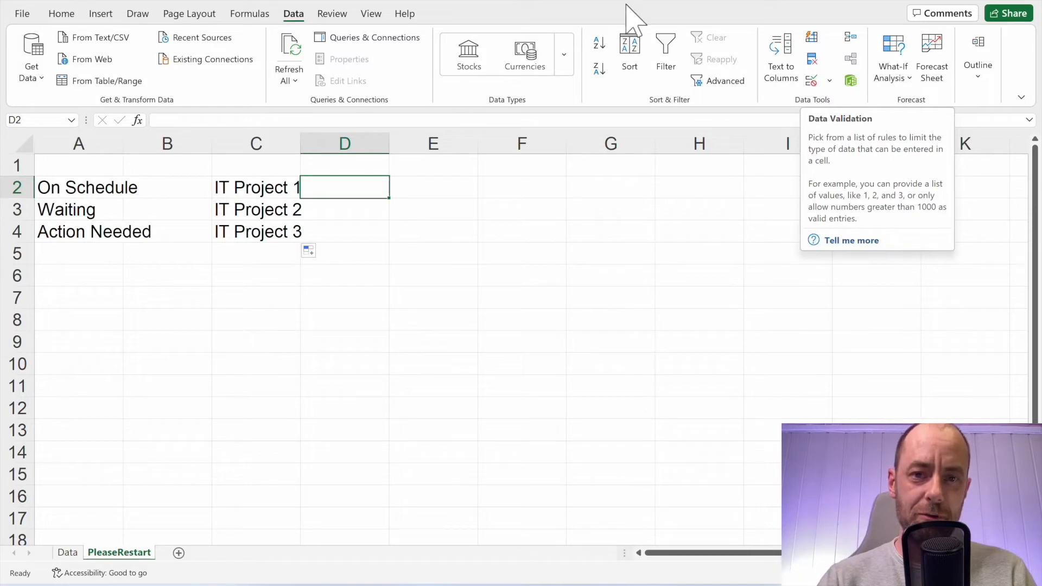
left_click(565, 1)
type("data val")
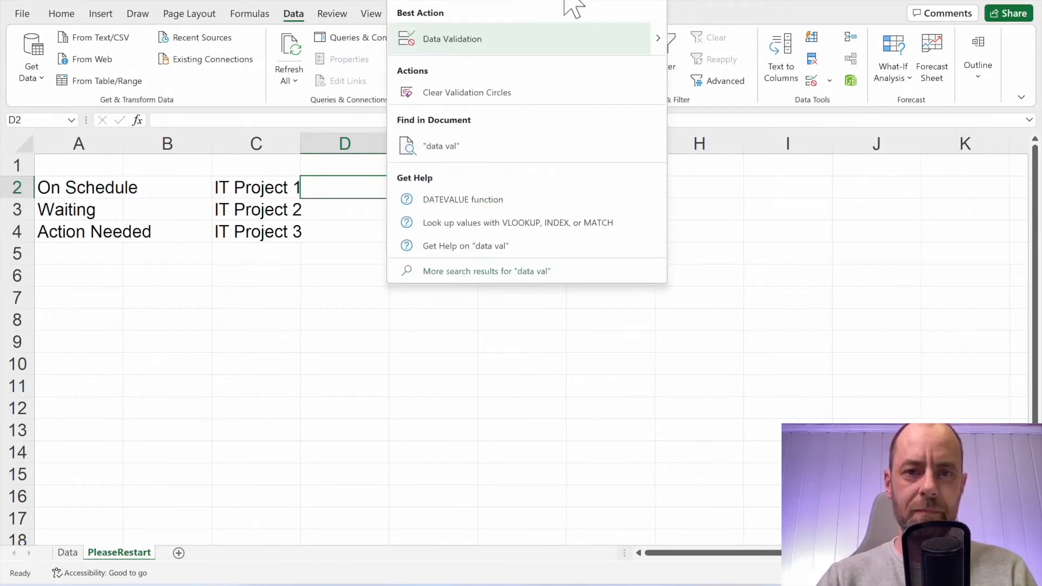
left_click(444, 47)
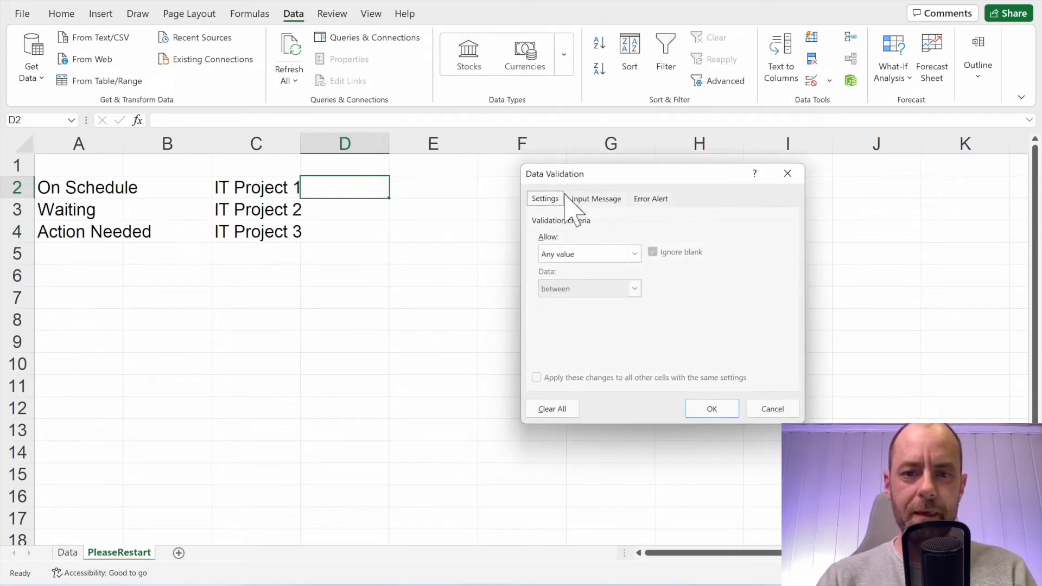
left_click(634, 254)
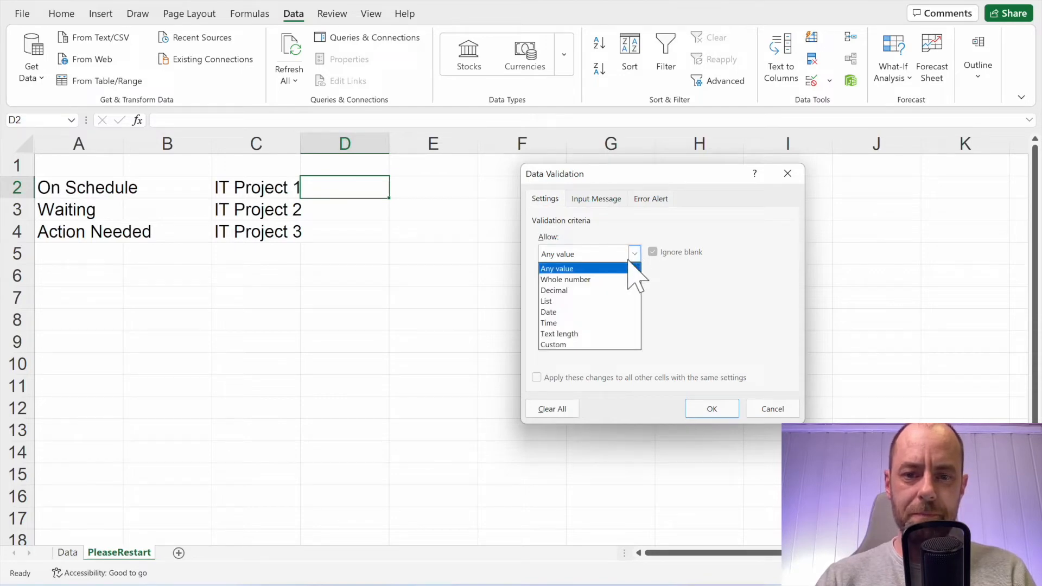
left_click(585, 303)
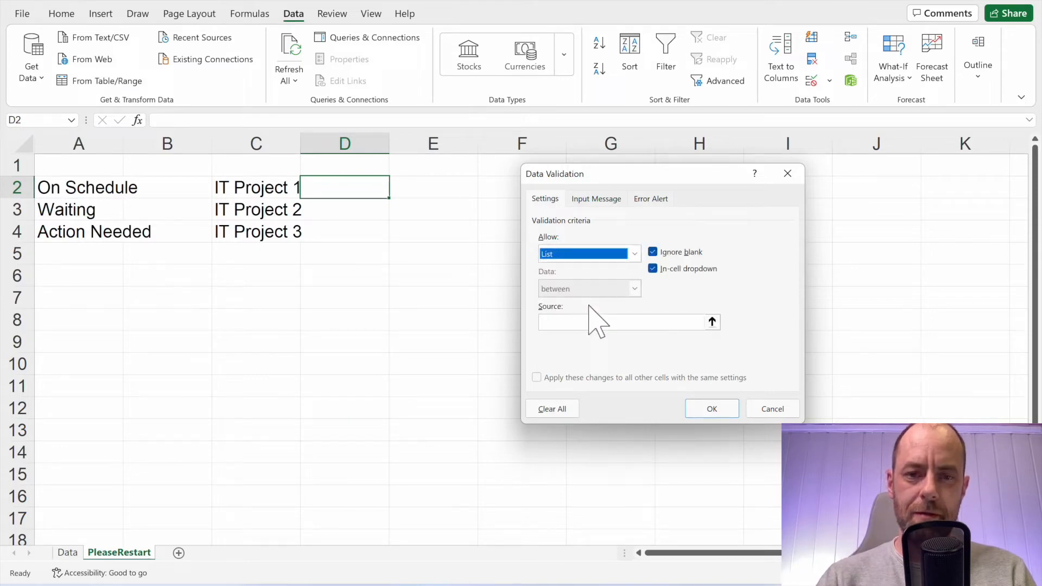
left_click(712, 322)
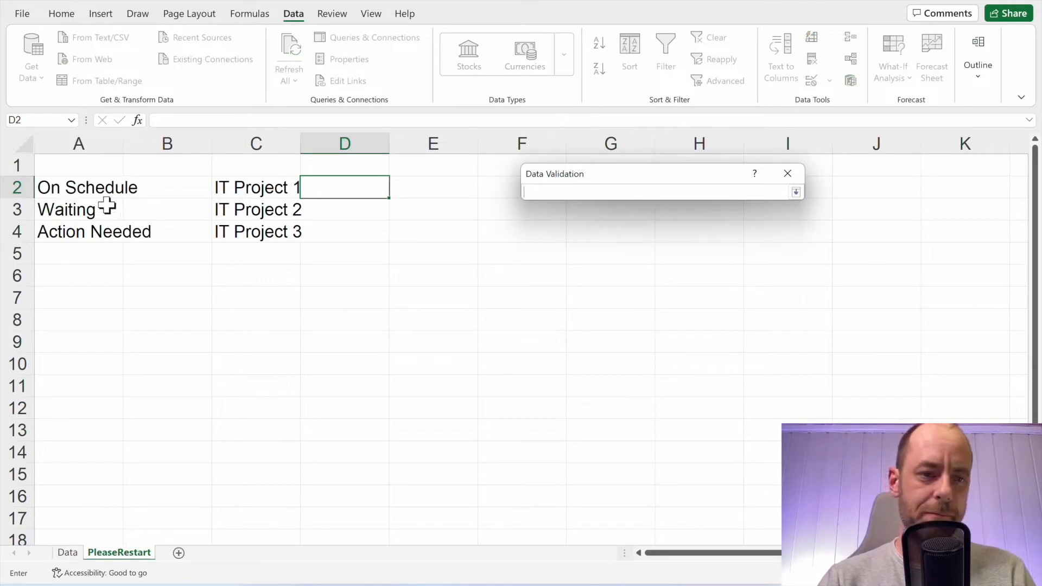
left_click_drag(79, 190, 75, 233)
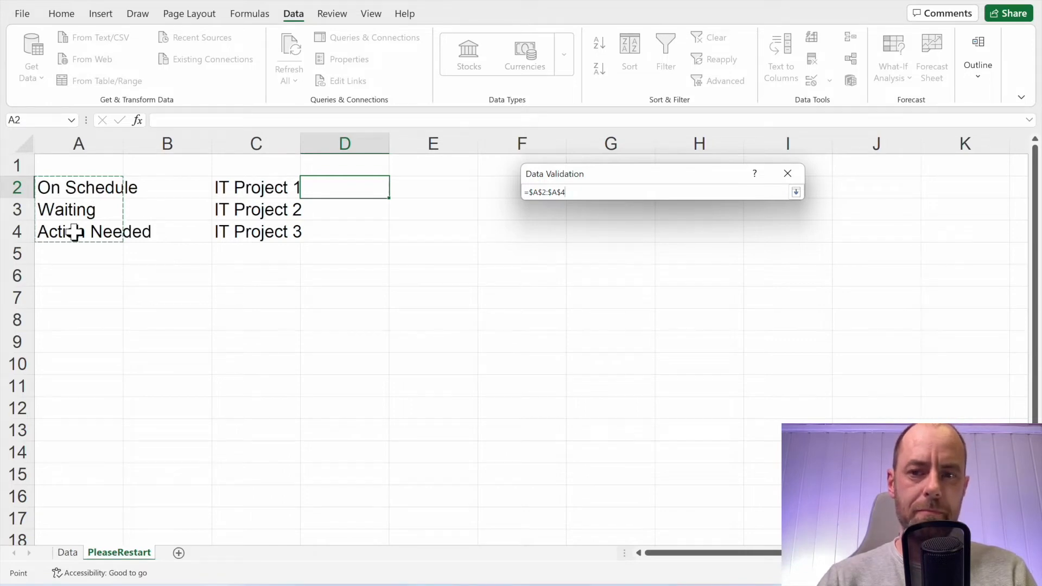
key("Return")
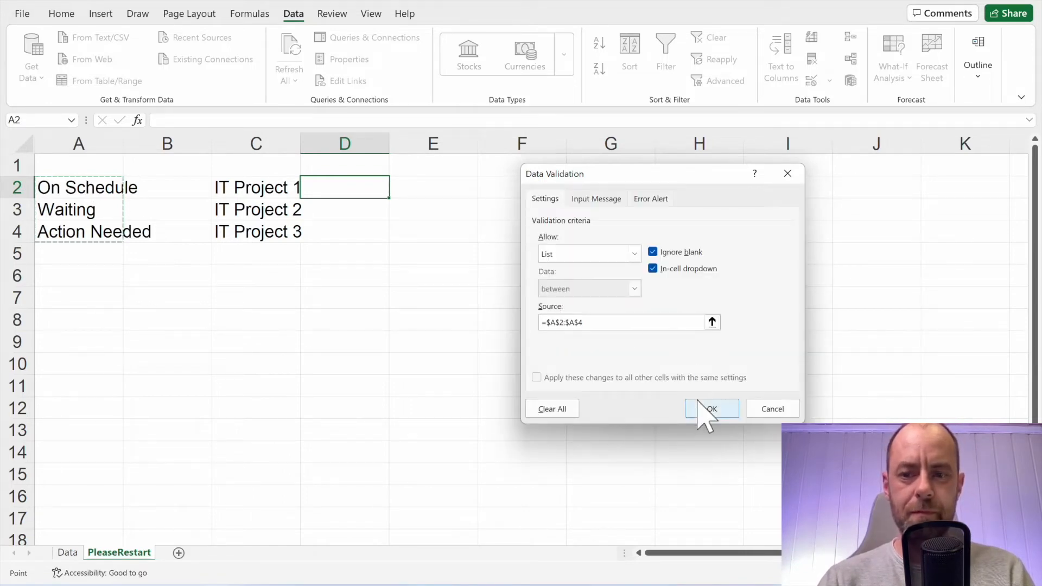
left_click(705, 410)
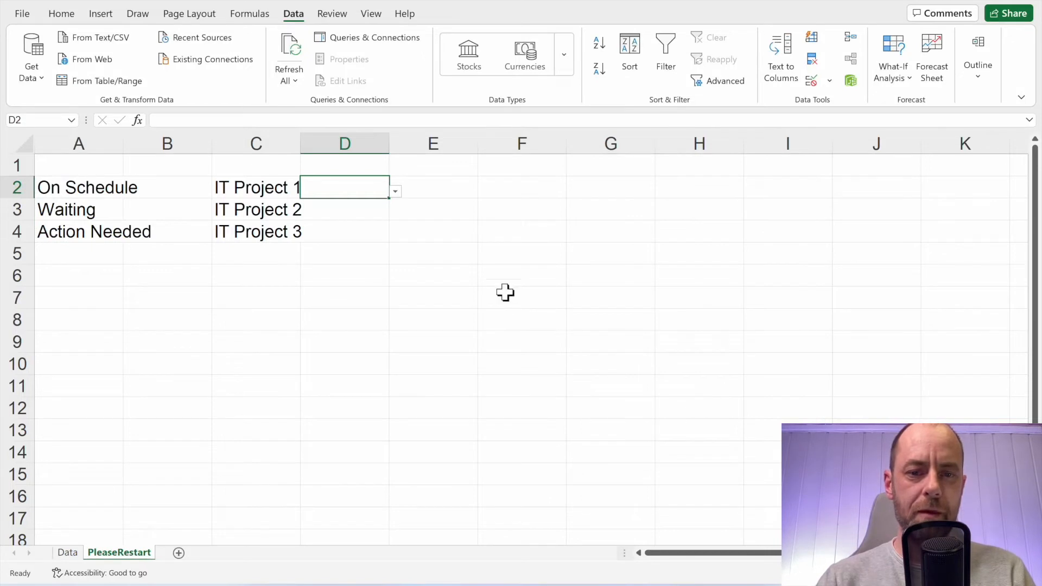
- Choose Waiting from the dropdown list in D2 and fill the cell down to D4
left_click(398, 192)
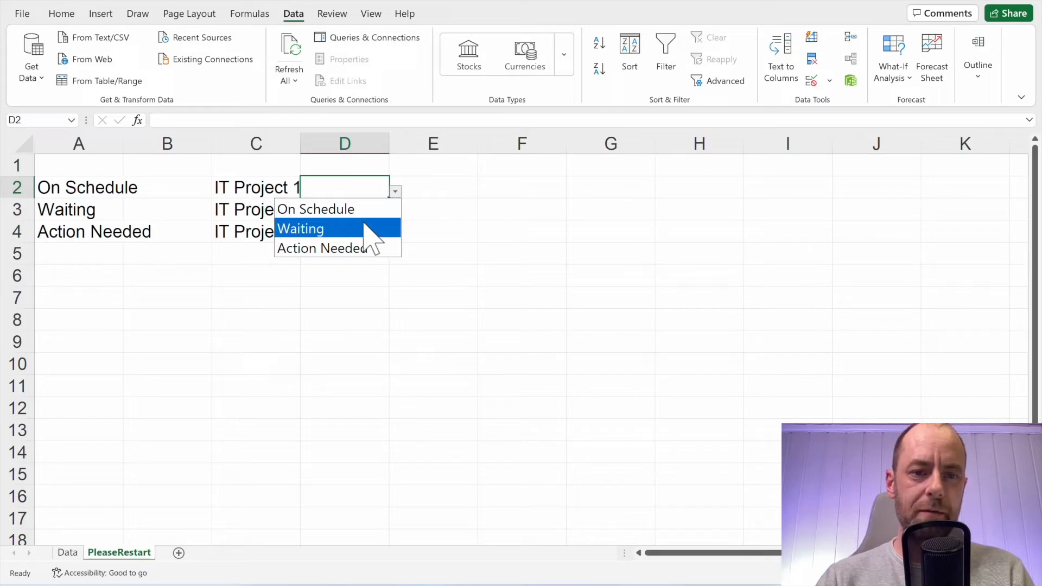
left_click(373, 238)
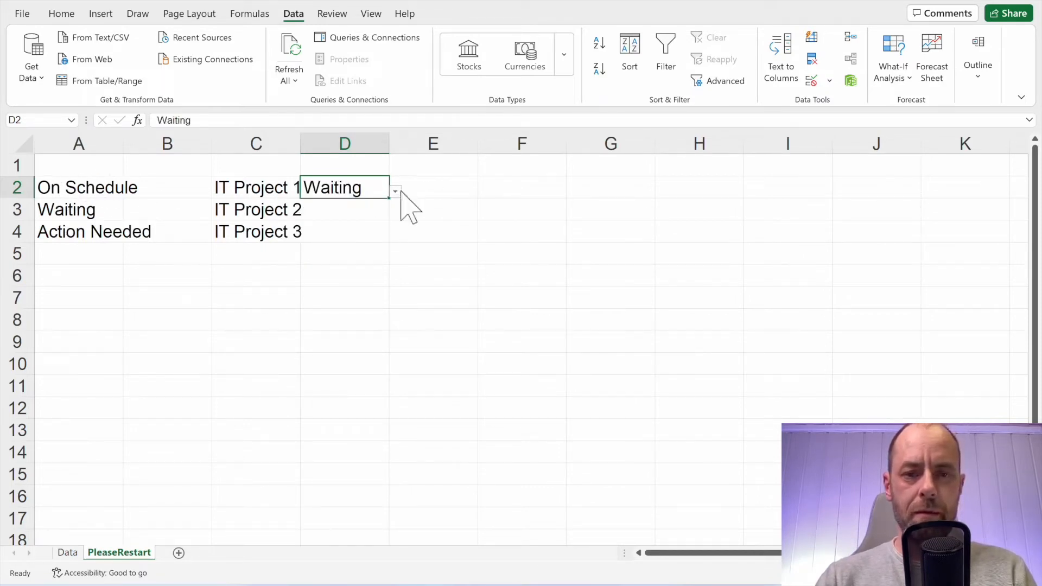
left_click(372, 214)
left_click(384, 194)
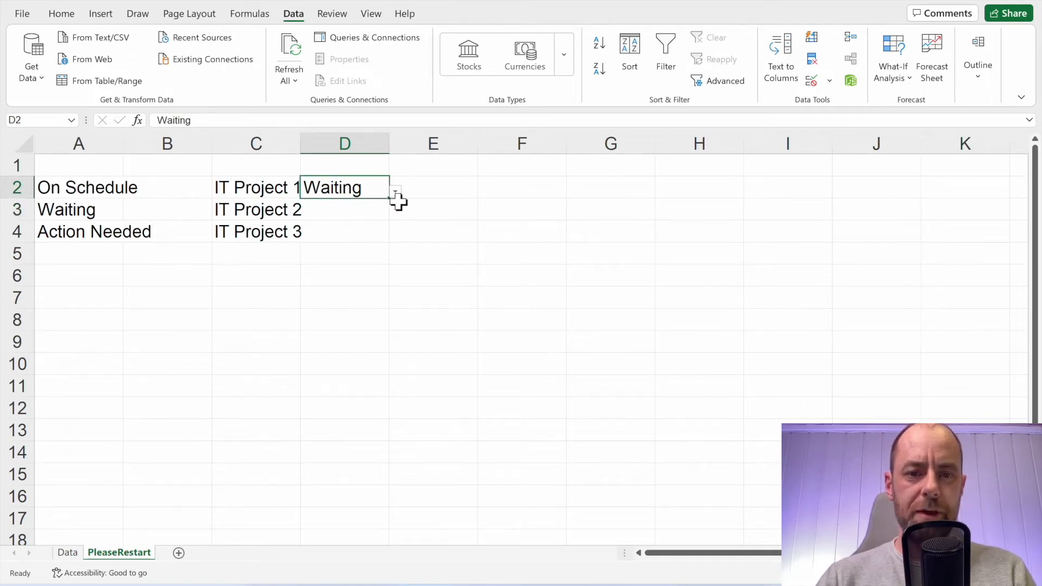
left_click_drag(393, 201, 390, 239)
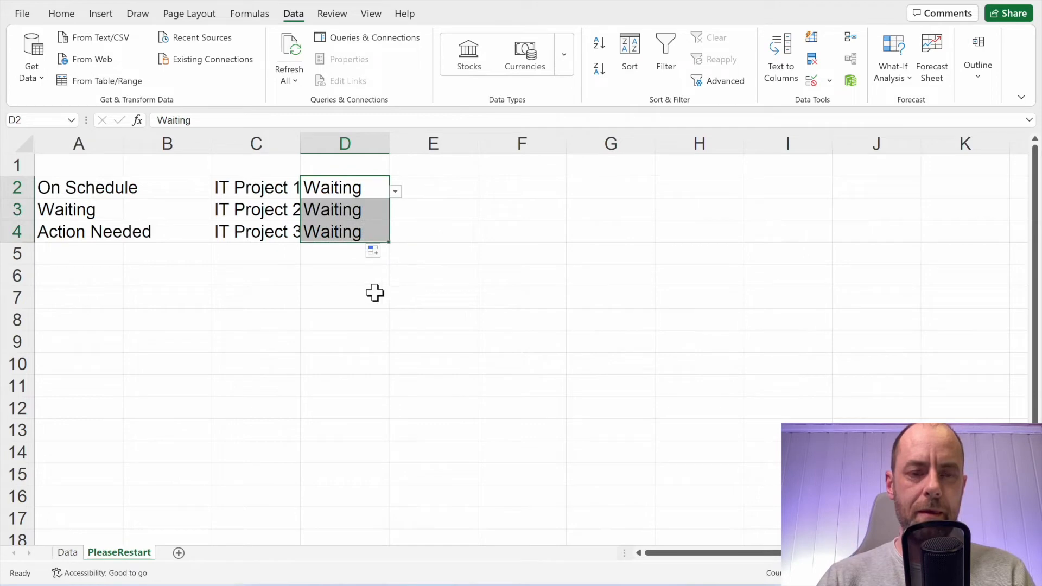
left_click(365, 304)
- Set D2 to On Schedule, D3 to Waiting and D4 to Action Needed, and auto-fit columns C and D to their contents
left_click(366, 194)
left_click(395, 192)
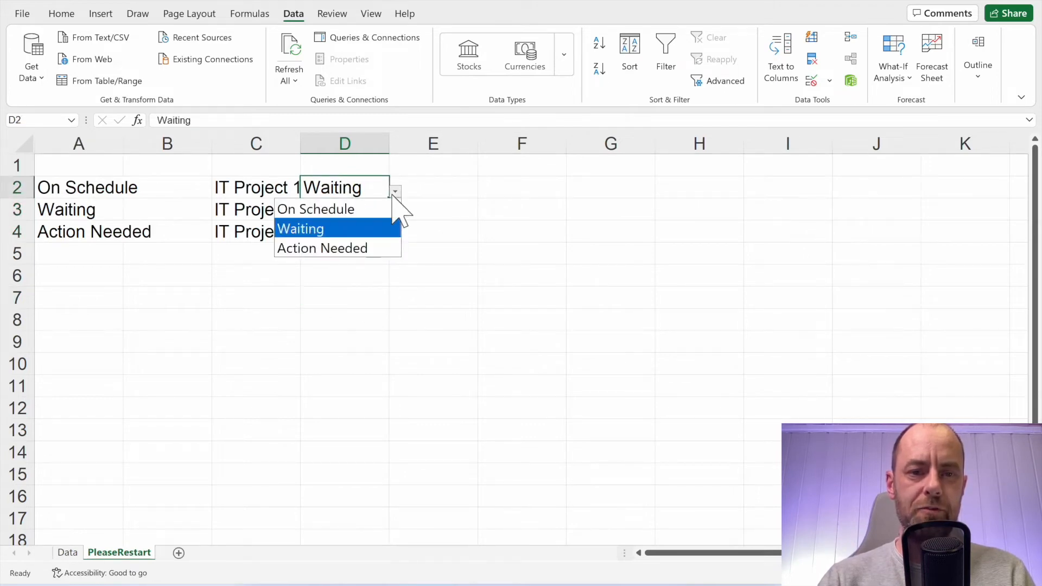
left_click(359, 212)
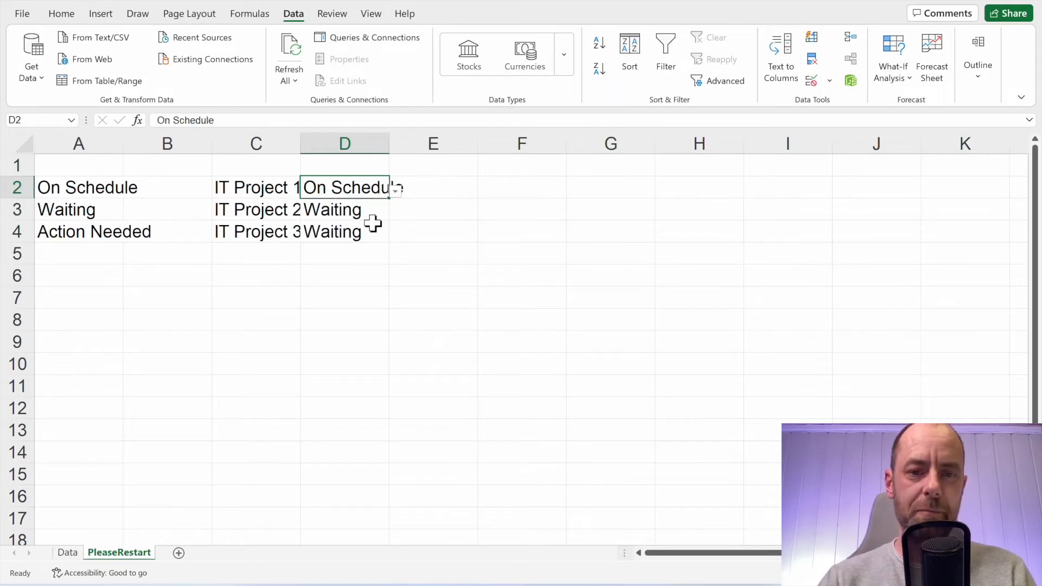
left_click(374, 215)
left_click(395, 214)
left_click(358, 249)
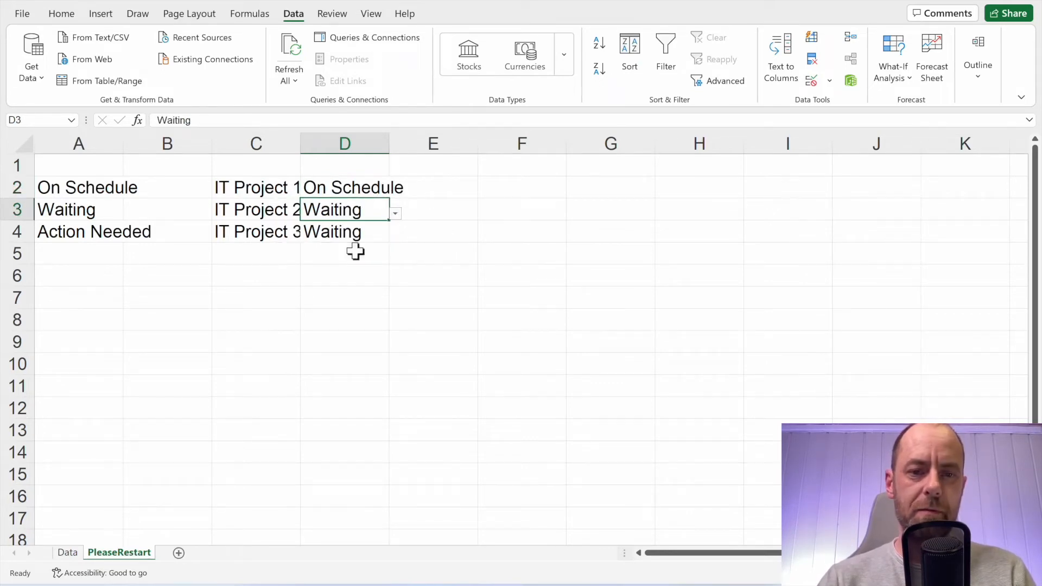
left_click(365, 233)
left_click(395, 236)
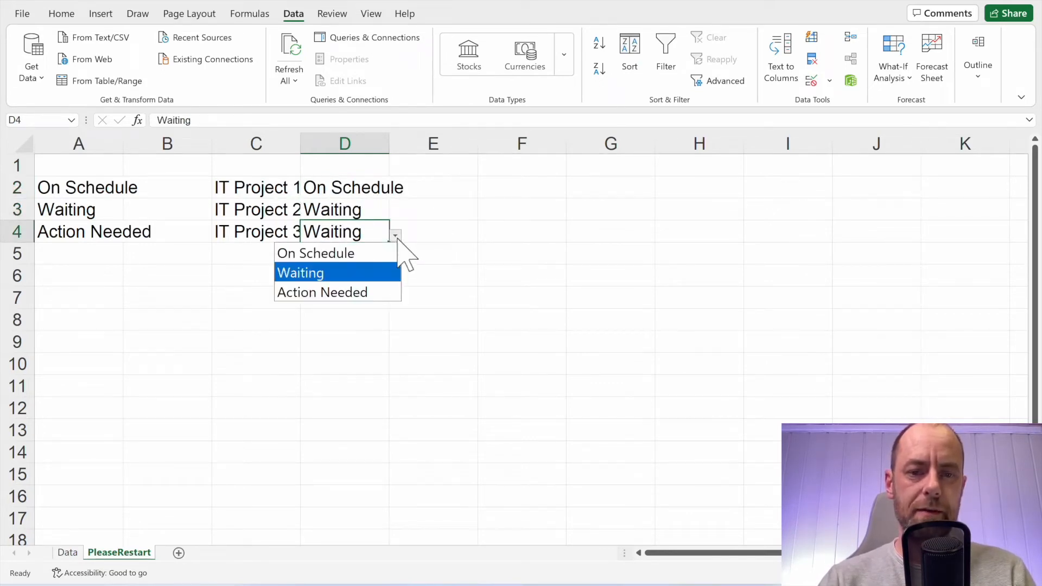
left_click(356, 293)
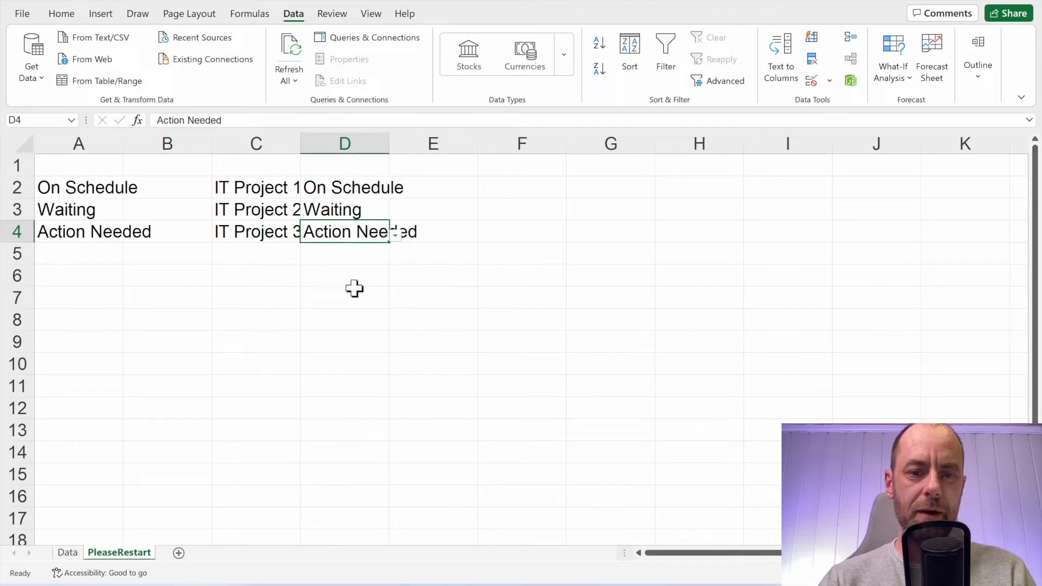
double_click(390, 148)
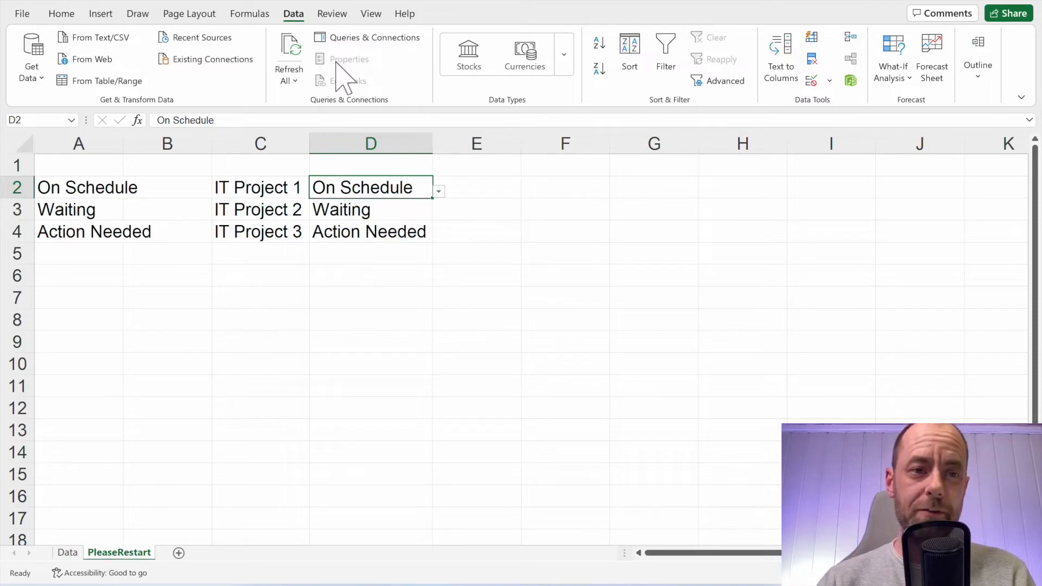
- Create a new conditional formatting rule for D2 that formats only cells with specific text containing On Schedule
left_click(61, 13)
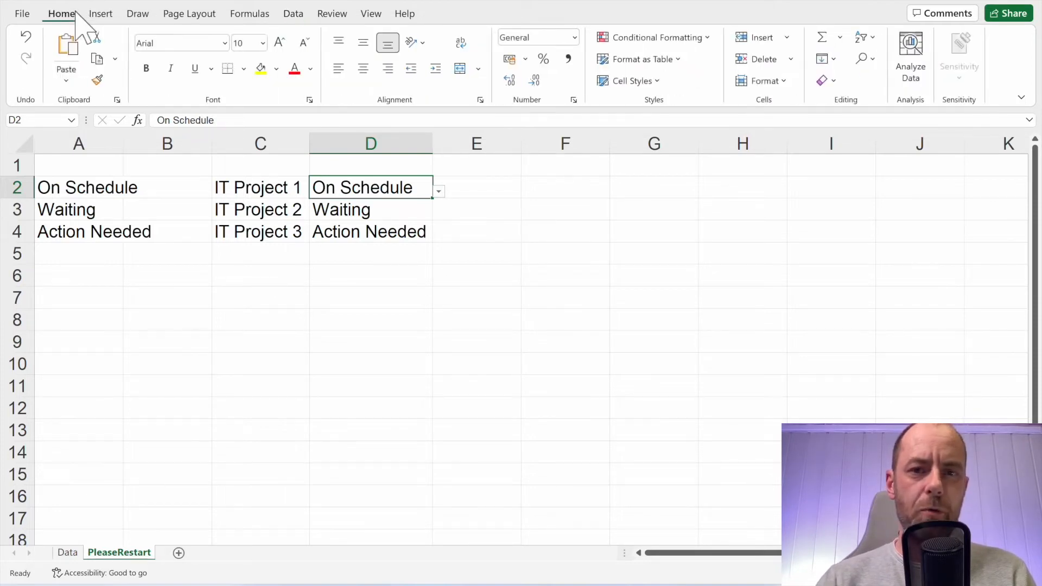
left_click(657, 38)
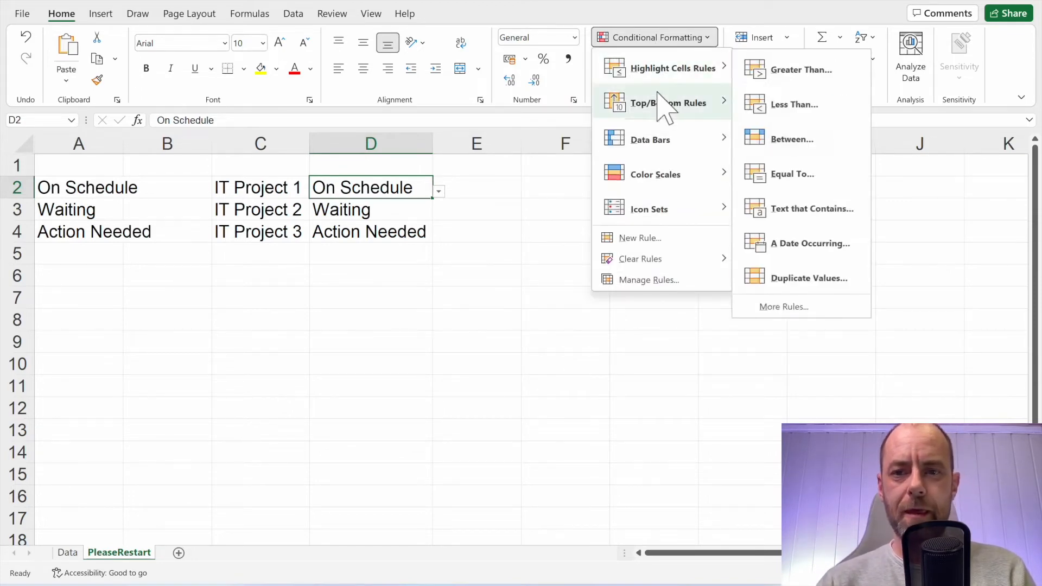
left_click(646, 242)
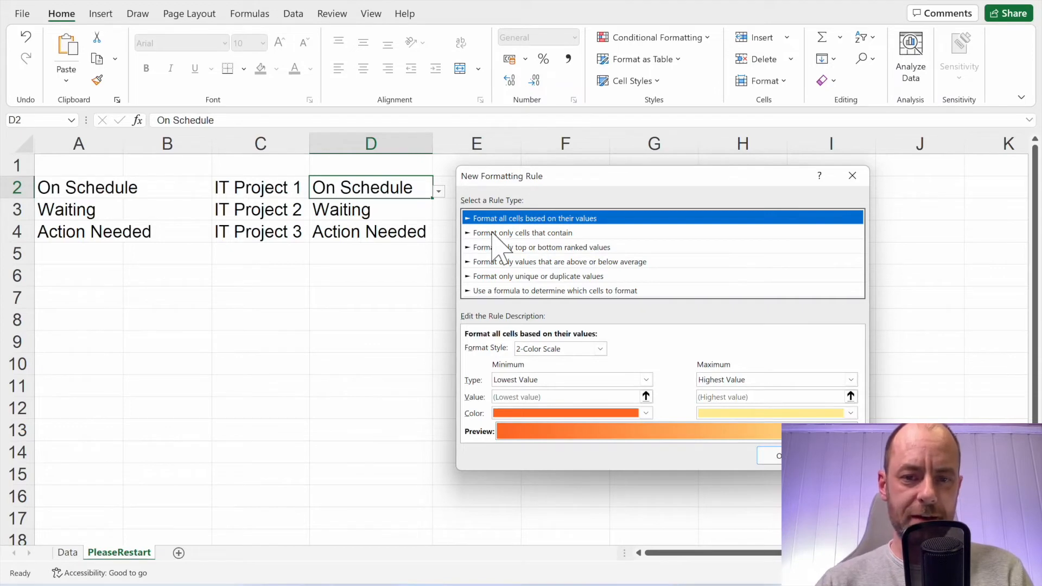
left_click(492, 233)
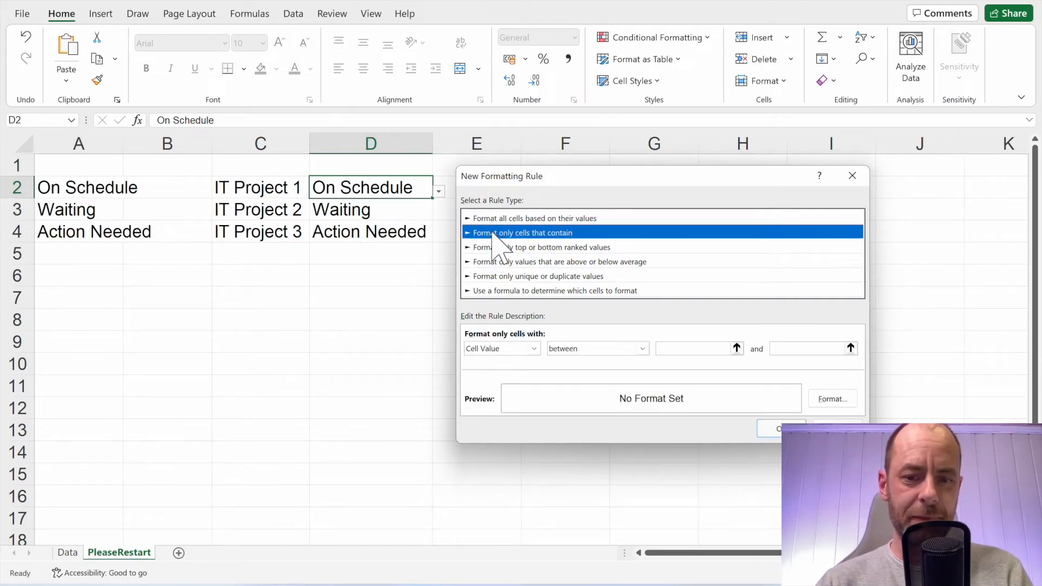
left_click(534, 348)
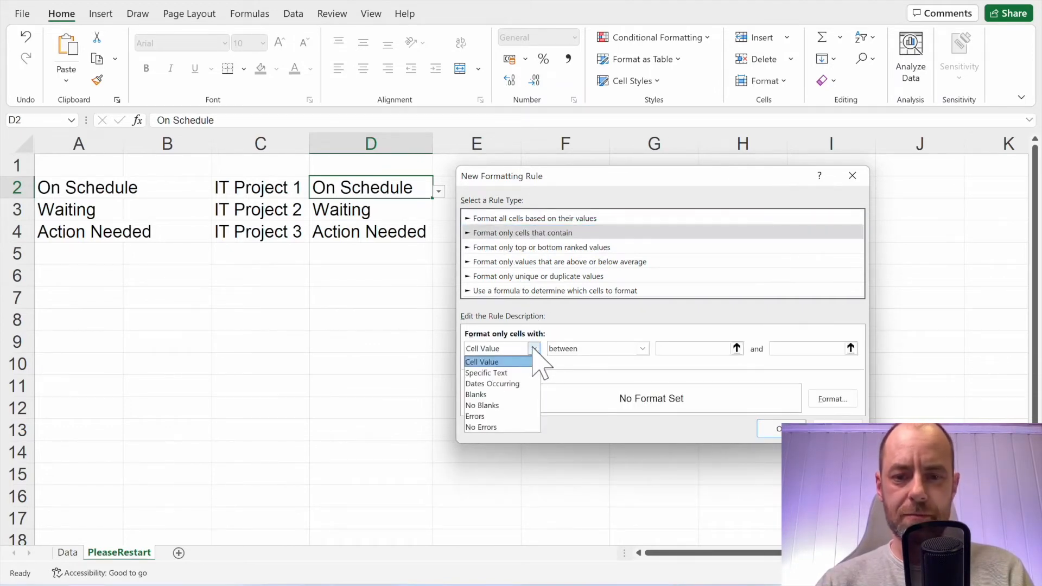
left_click(515, 372)
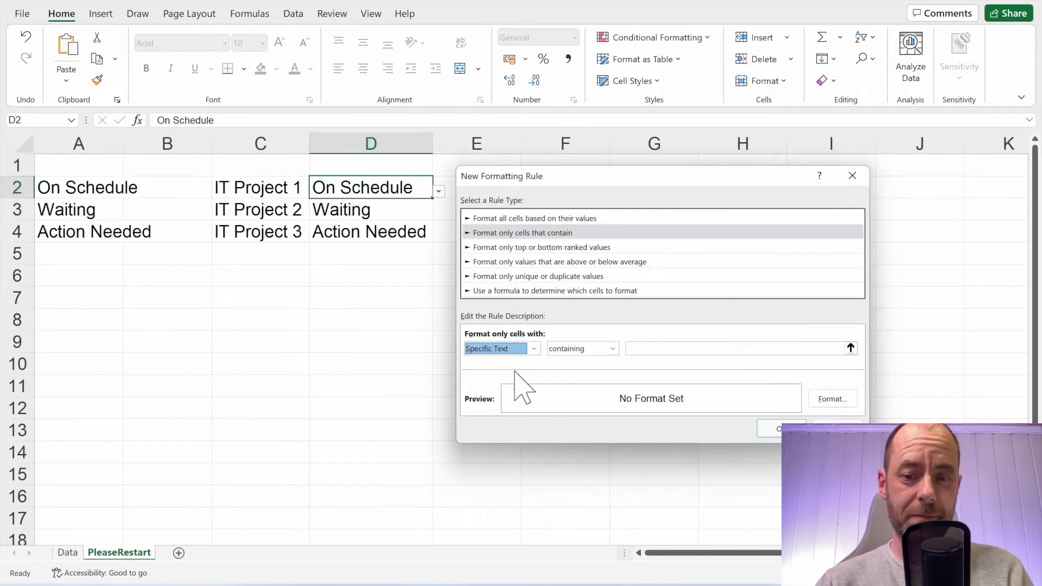
left_click(644, 357)
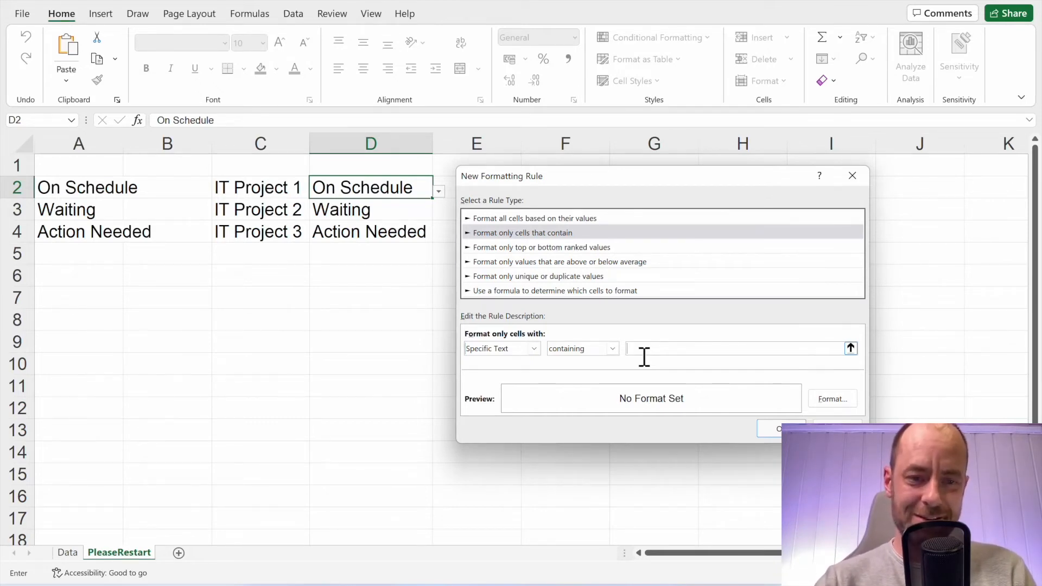
type("On Schedule")
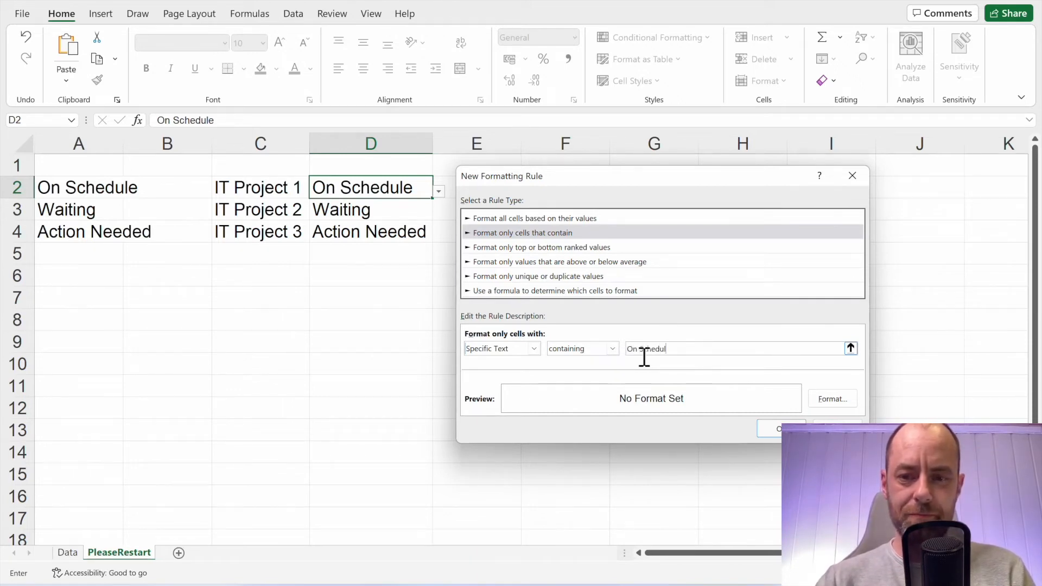
- Give the On Schedule rule a light green background fill and apply it to D2
left_click(831, 399)
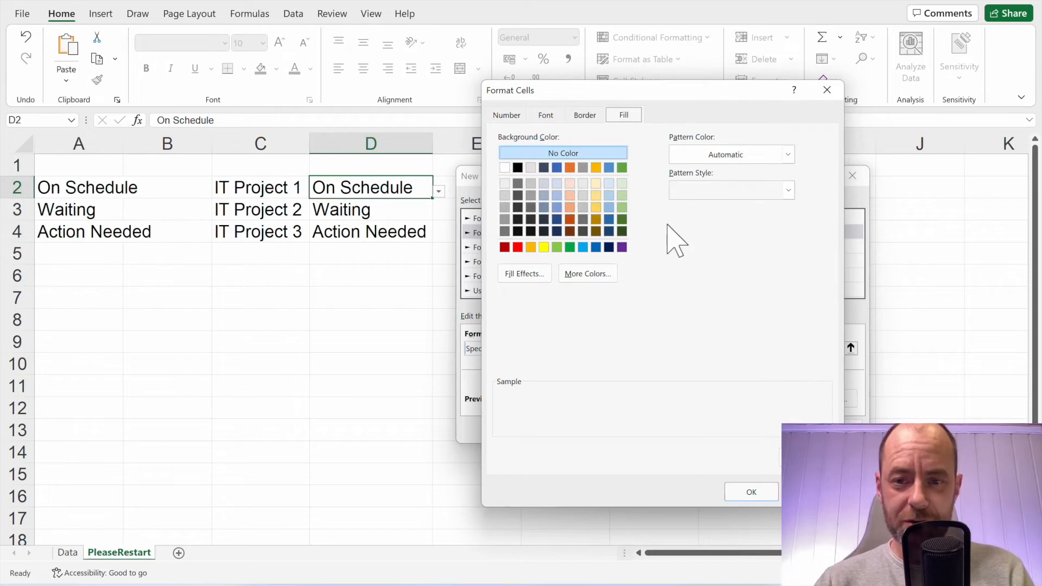
left_click(623, 195)
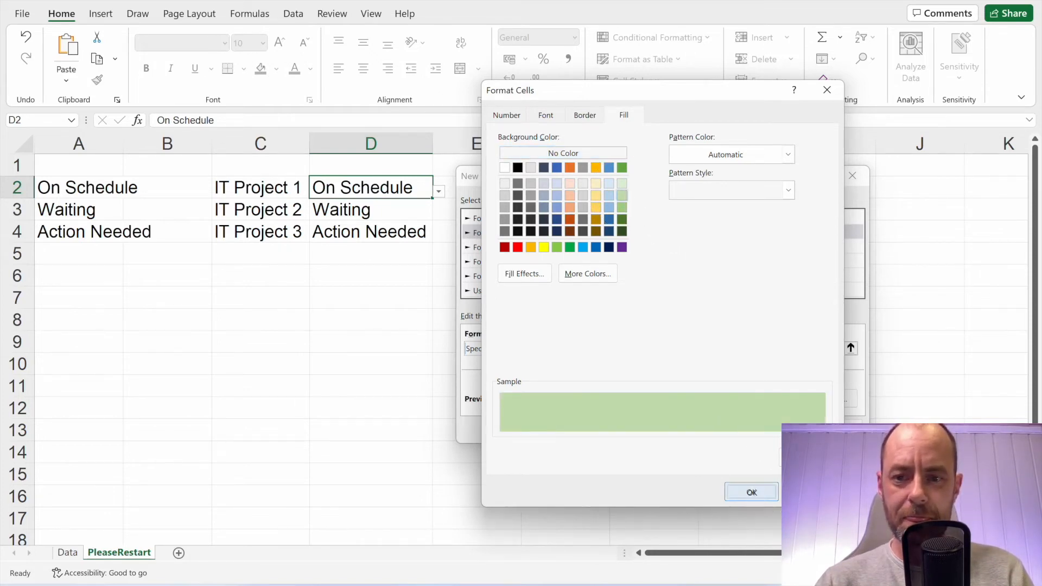
left_click(751, 493)
left_click(779, 428)
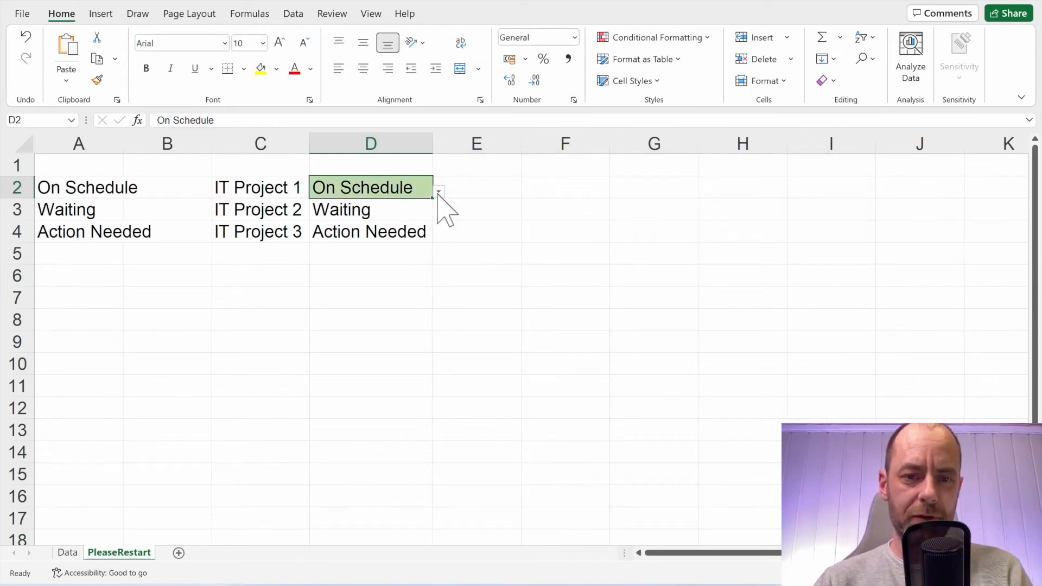
- Test the colour rule by switching D2 to Waiting and back to On Schedule from its dropdown list
left_click(426, 212)
left_click(423, 191)
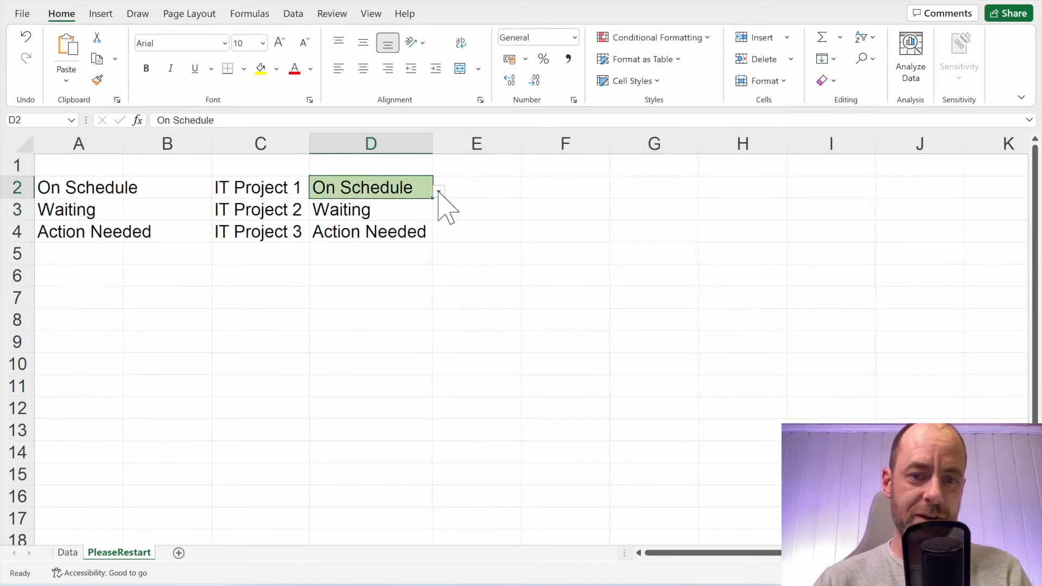
left_click(439, 191)
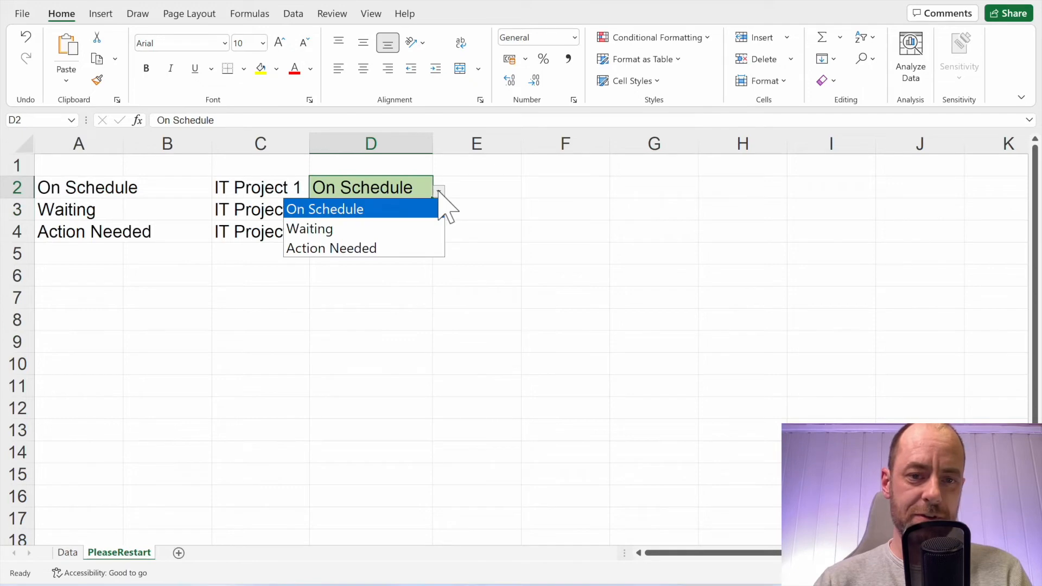
left_click(407, 229)
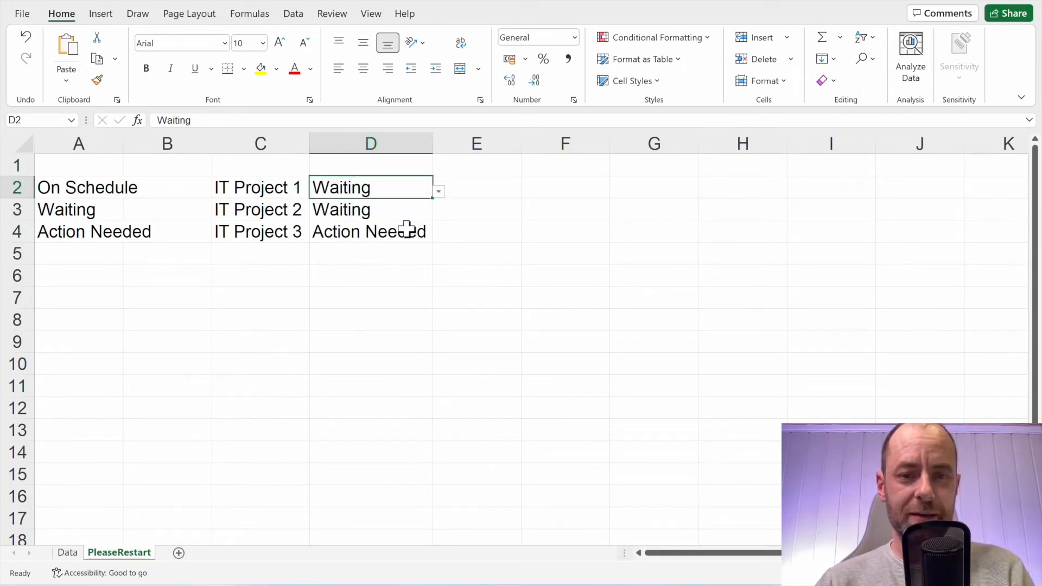
left_click(439, 192)
left_click(409, 208)
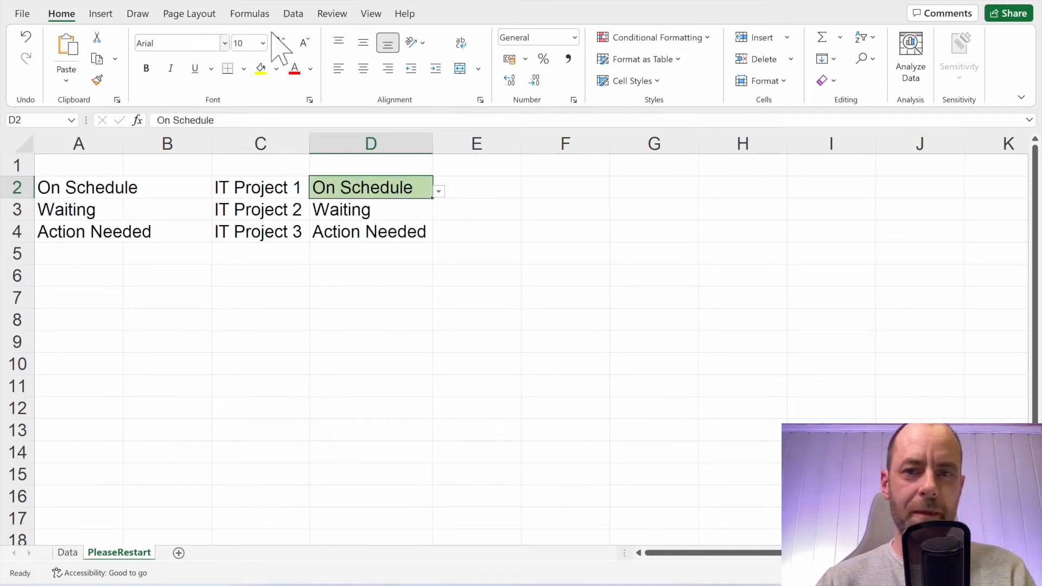
- Duplicate D2's On Schedule rule in the Conditional Formatting Rules Manager
left_click(637, 40)
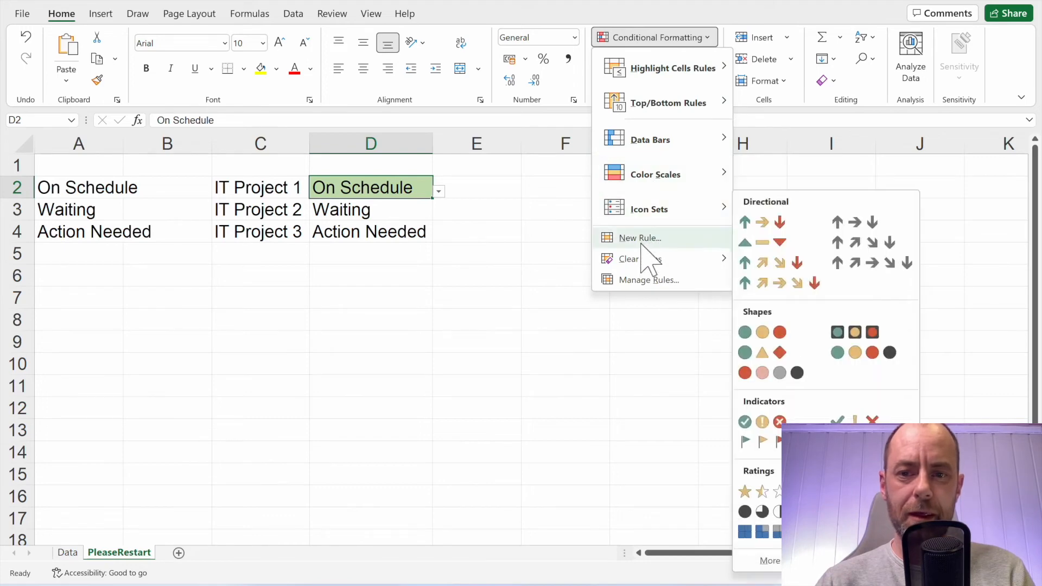
mouse_move(641, 263)
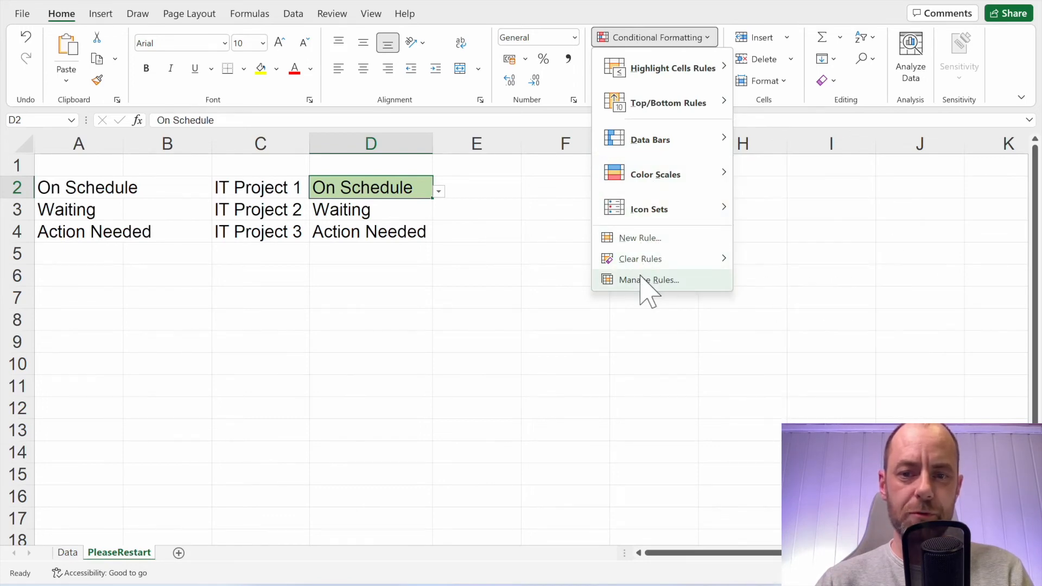
left_click(640, 276)
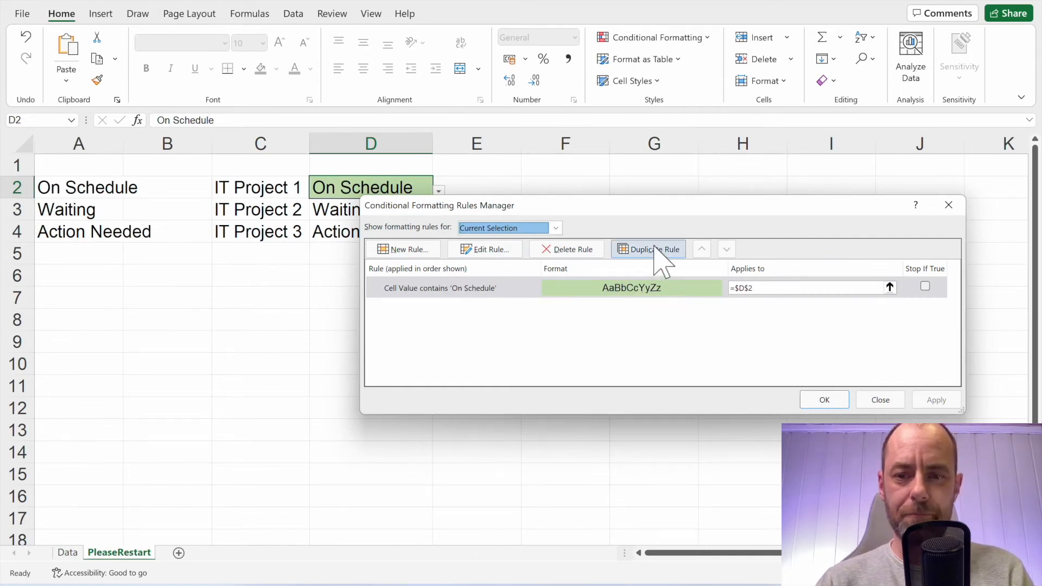
left_click(654, 248)
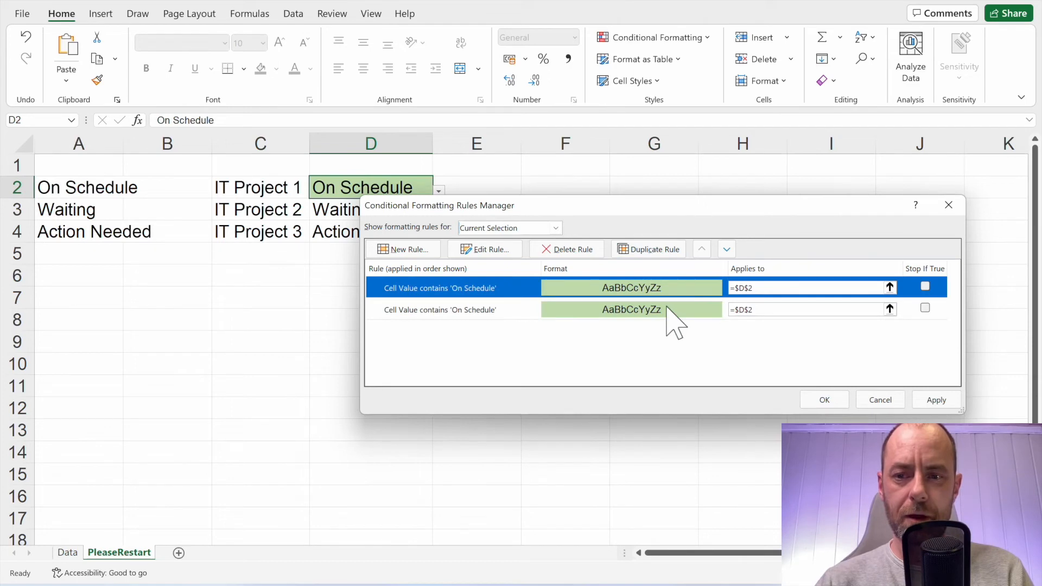
- Edit the duplicated On Schedule rule to match text containing Waiting, with a light gold background fill
left_click(504, 249)
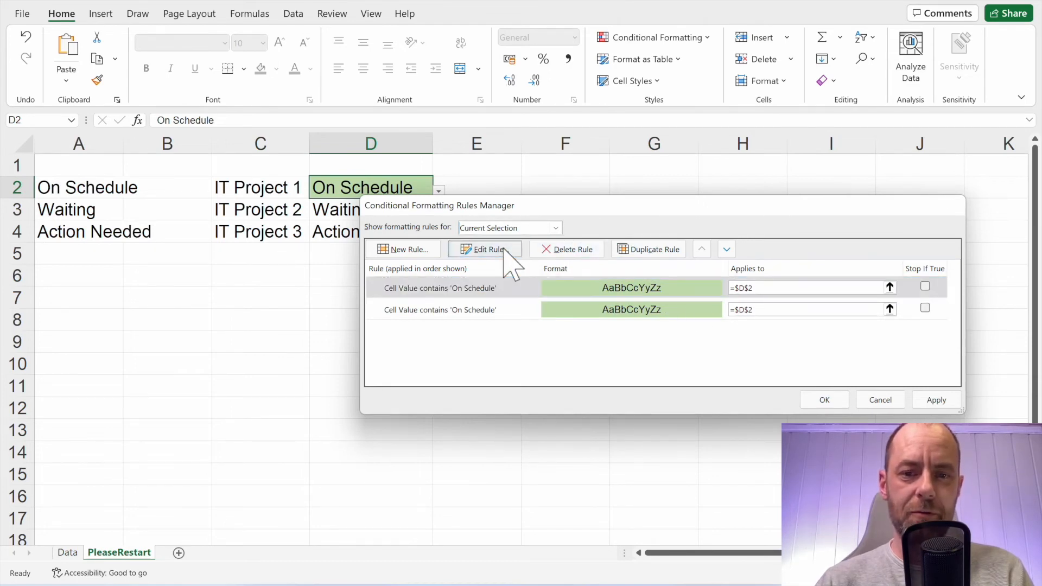
left_click_drag(691, 356, 605, 353)
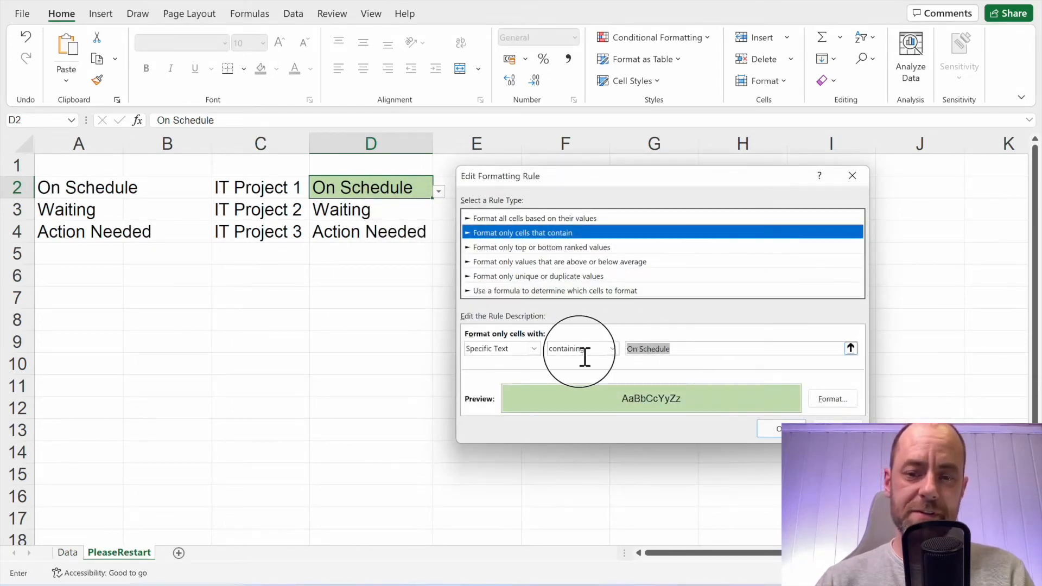
type("Waiting")
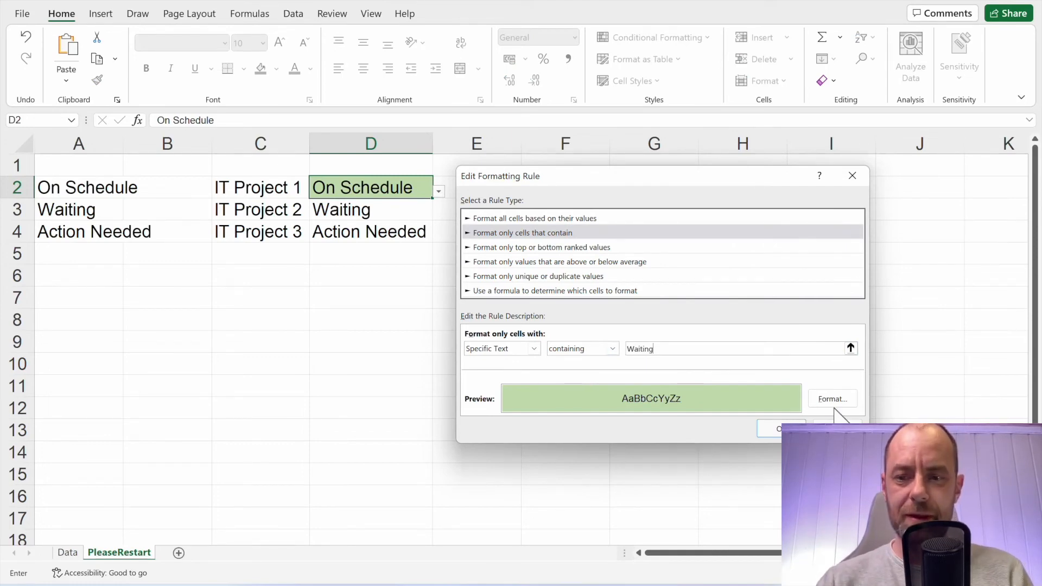
left_click(832, 399)
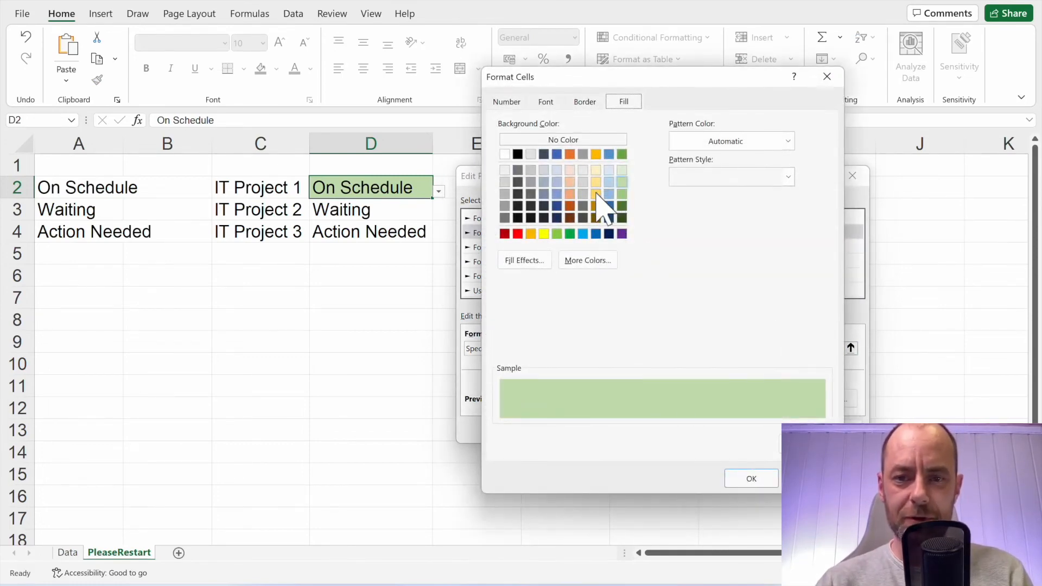
left_click(596, 183)
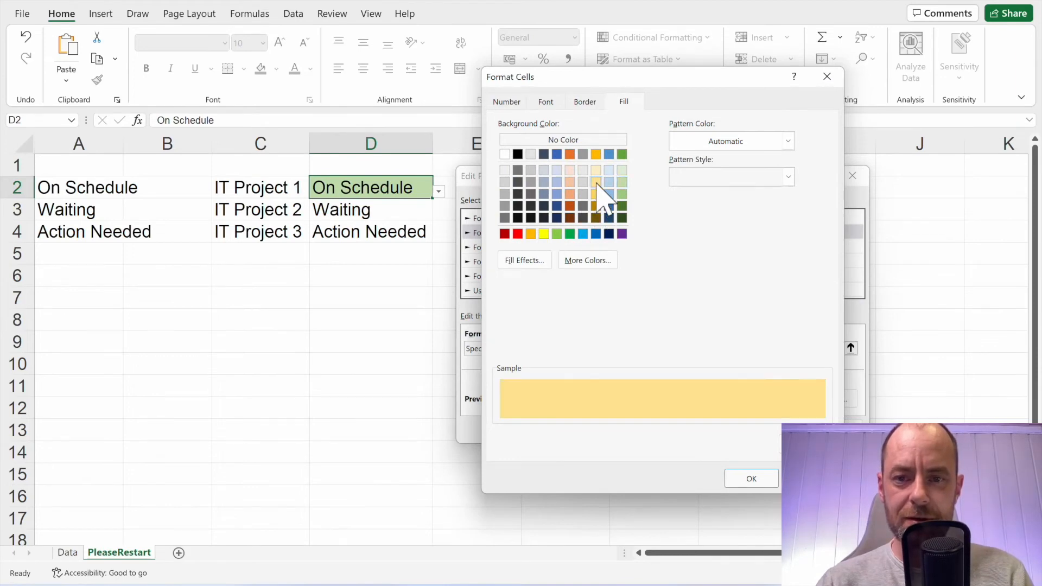
left_click(752, 474)
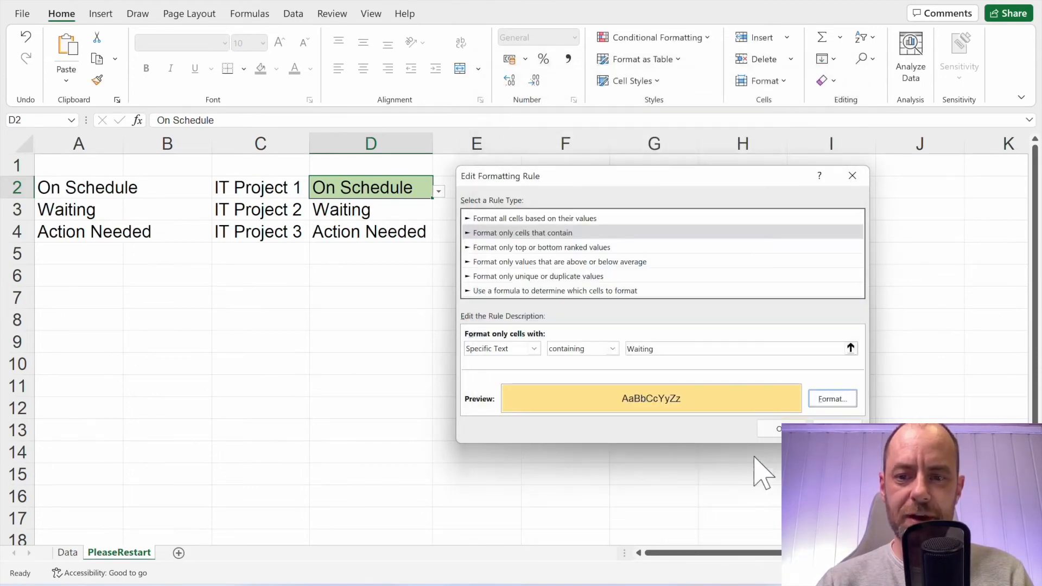
left_click(777, 428)
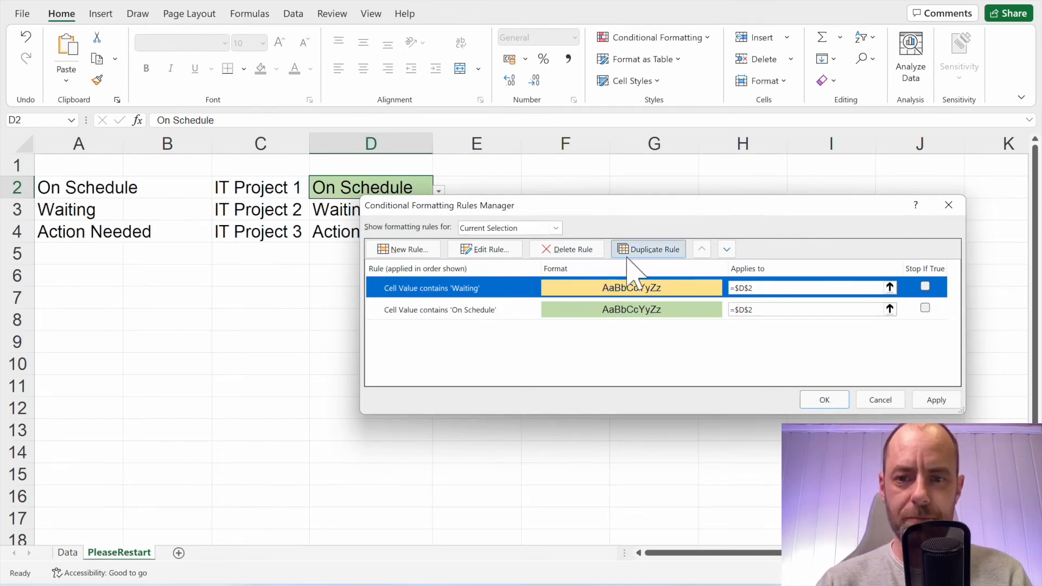
- Duplicate the Waiting rule and change the copy's text condition to Action Needed
left_click(646, 249)
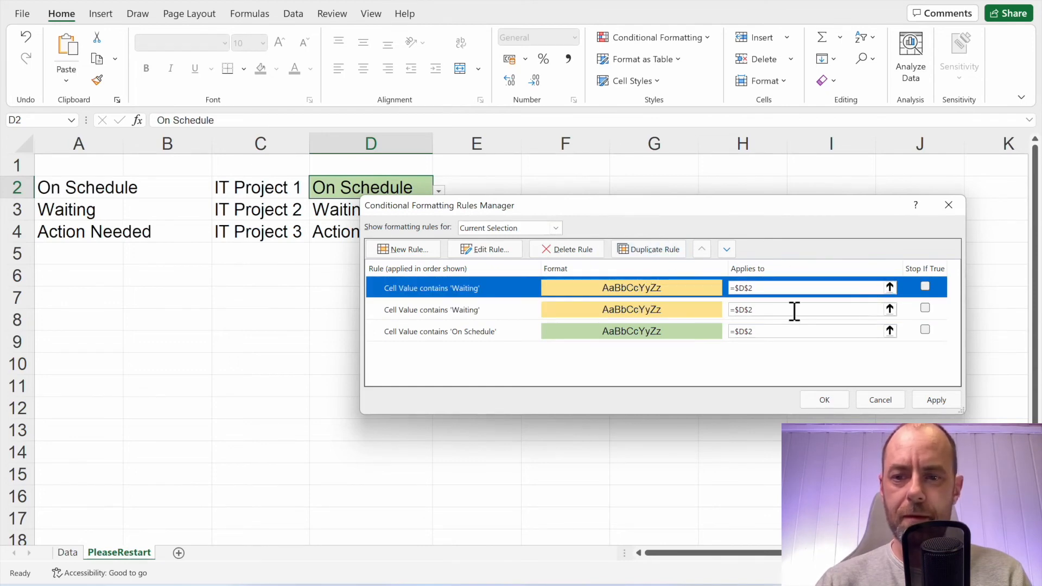
left_click(470, 245)
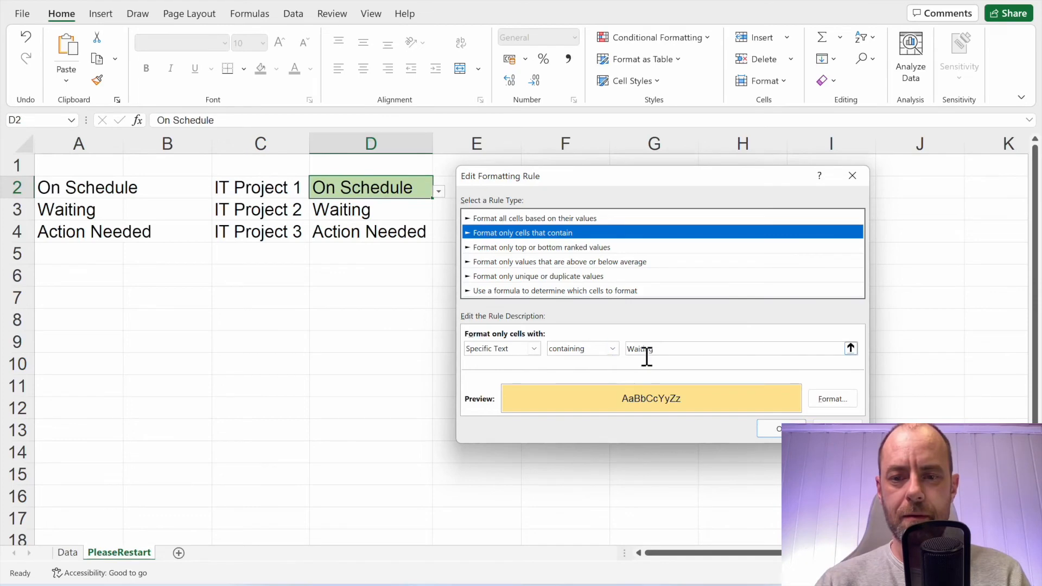
double_click(663, 354)
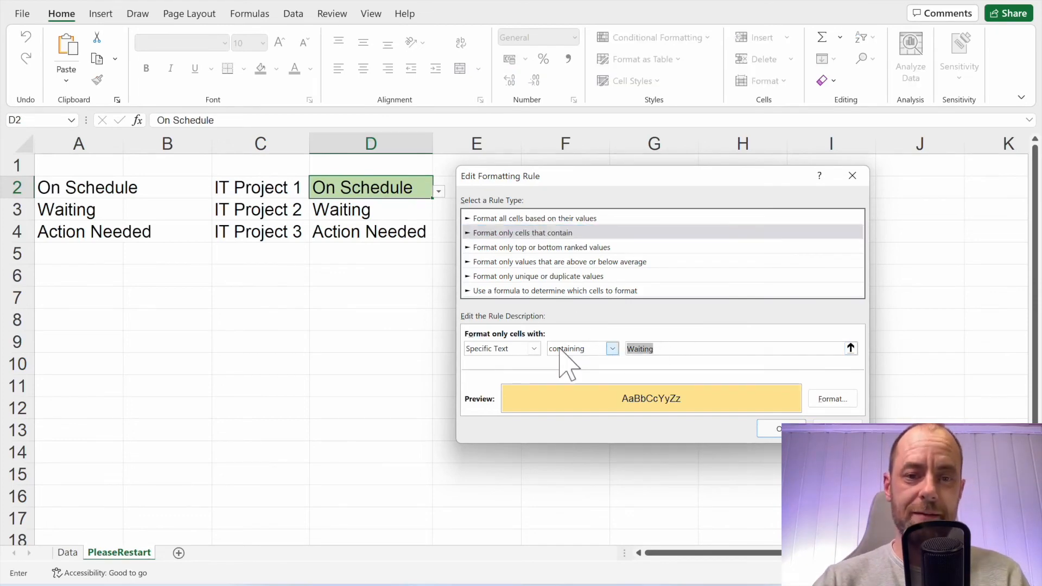
type("Action ")
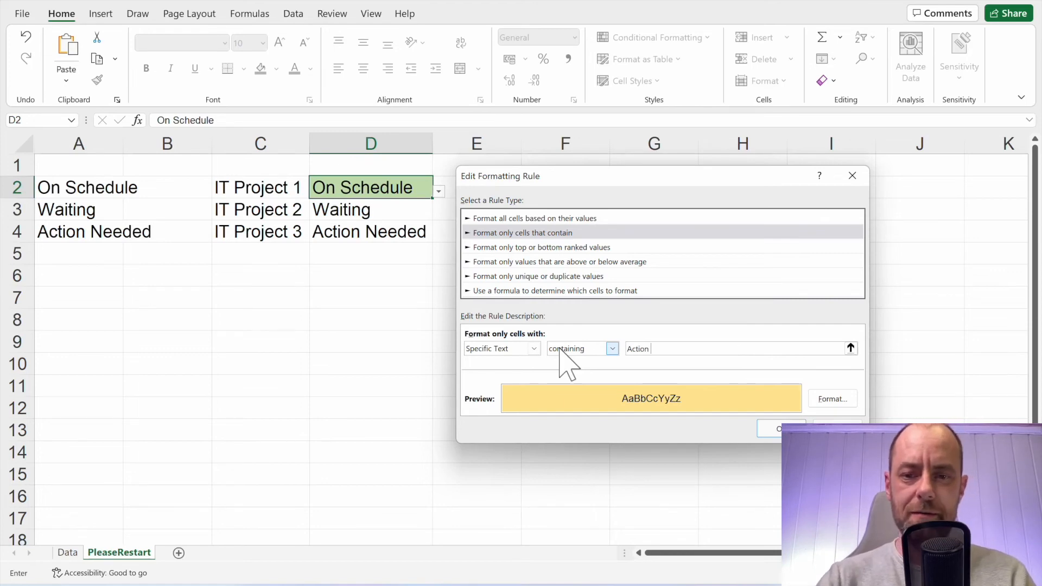
type("Needed")
- Give the Action Needed rule a custom lighter red fill, #FF5757, and save D2's conditional formatting rules
left_click(832, 398)
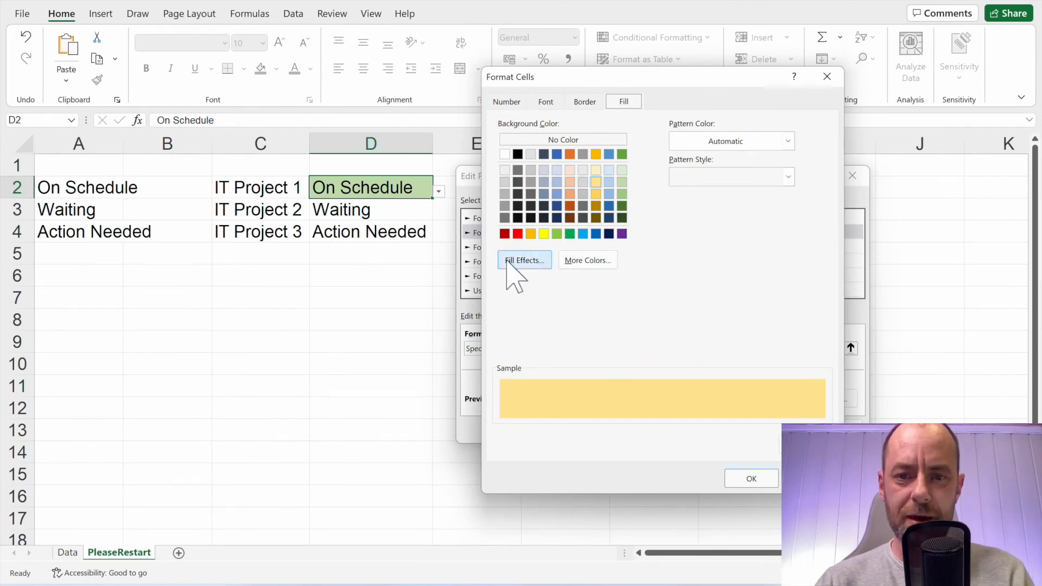
left_click(519, 235)
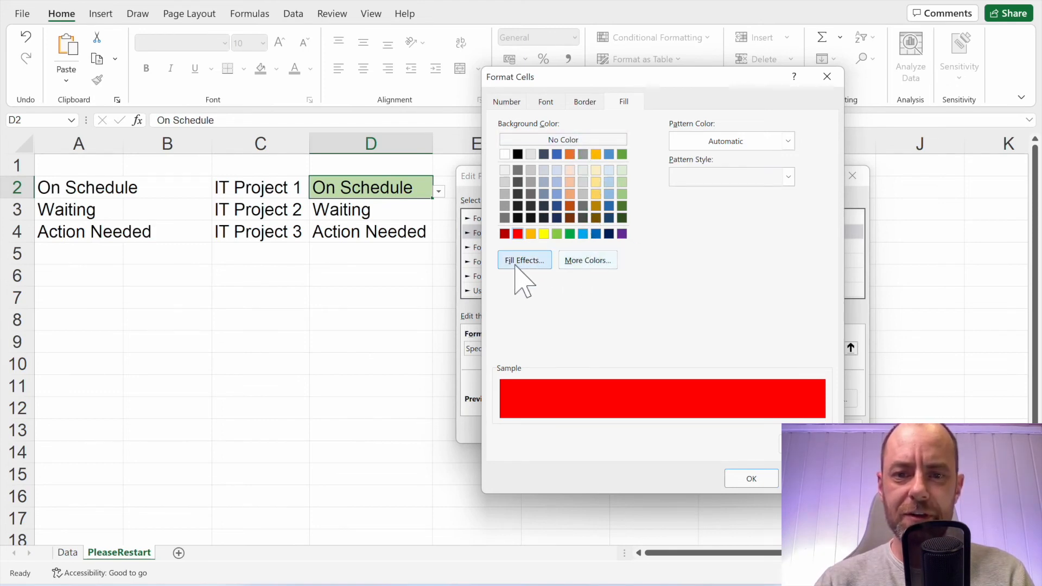
left_click(576, 265)
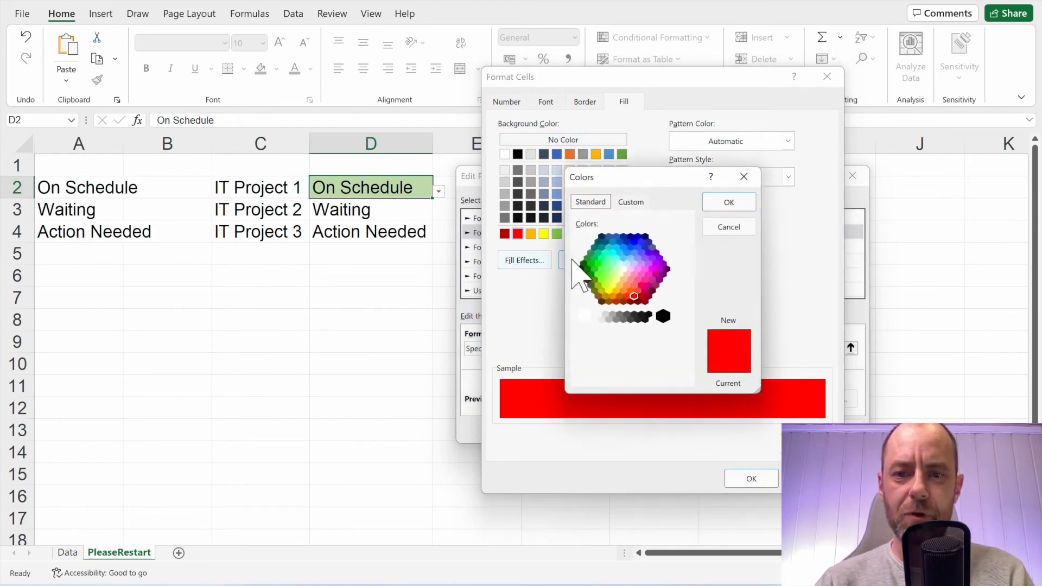
left_click(630, 201)
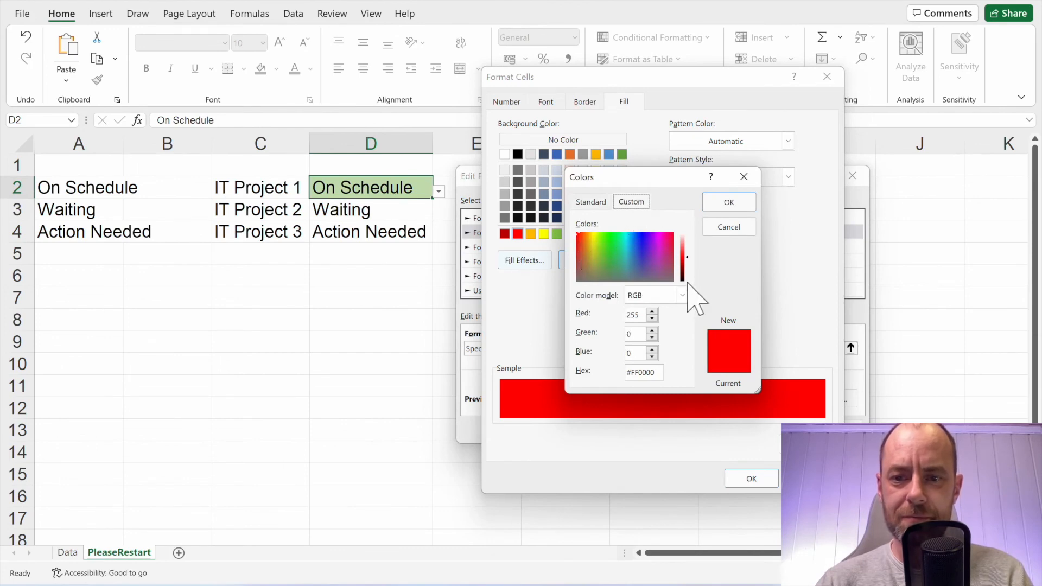
left_click_drag(686, 255, 687, 248)
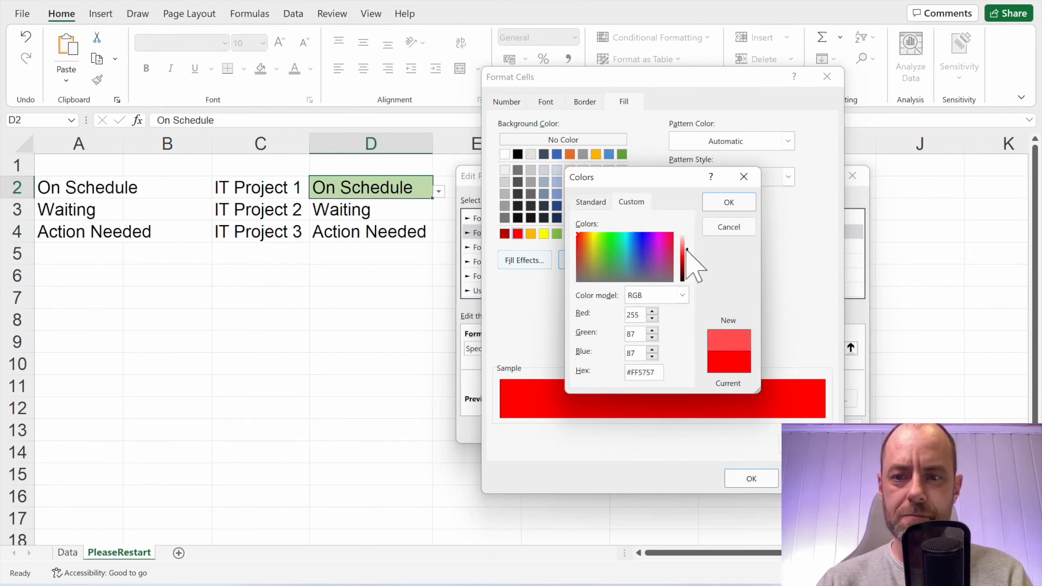
left_click(724, 204)
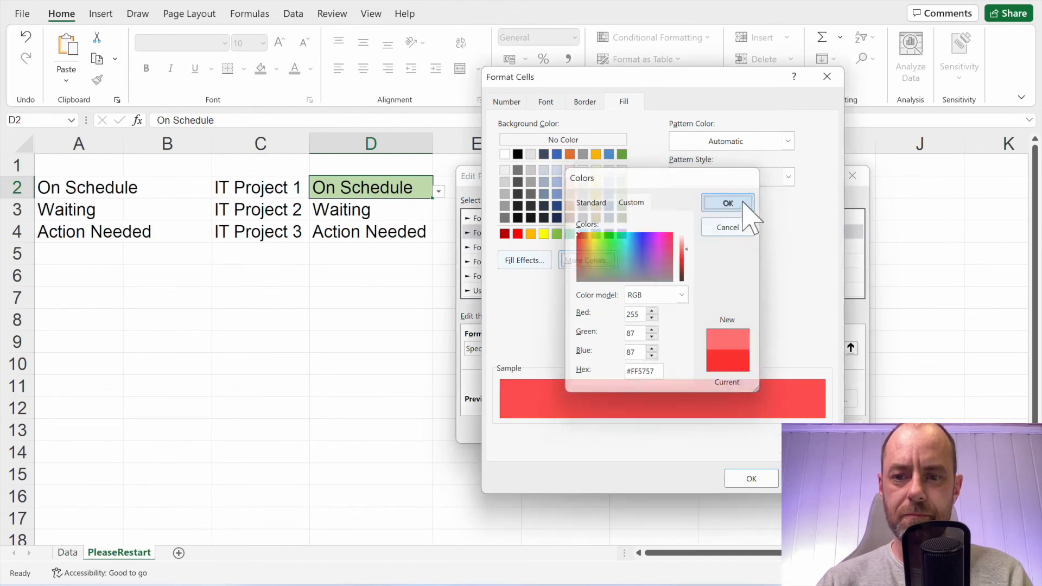
left_click(751, 481)
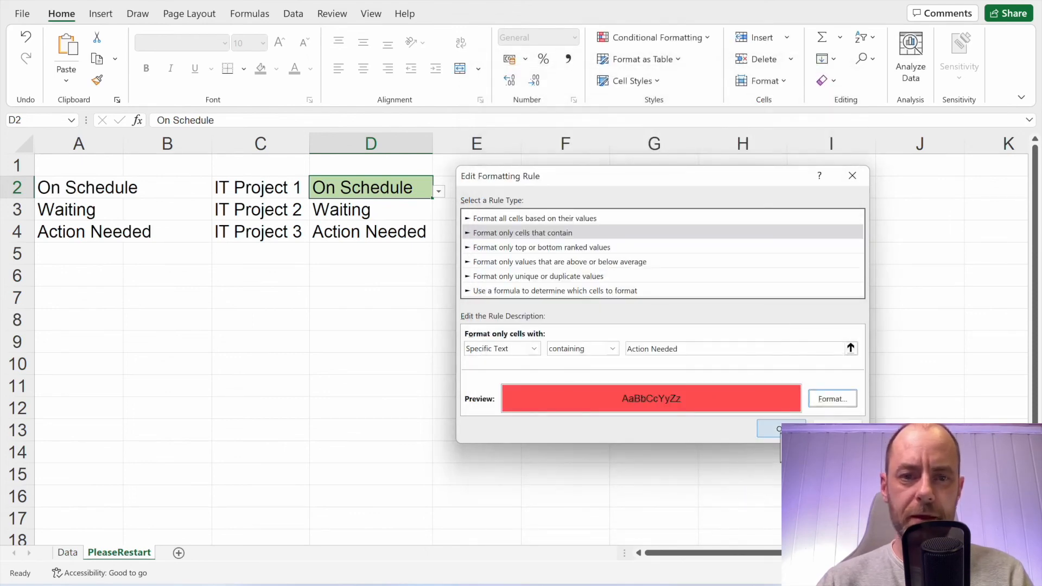
left_click(770, 428)
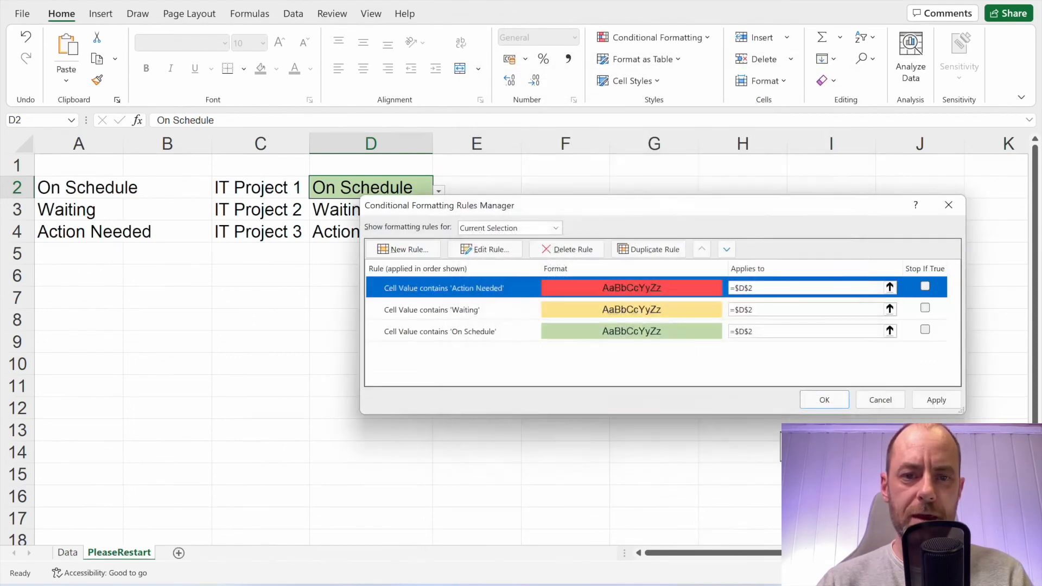
left_click(816, 400)
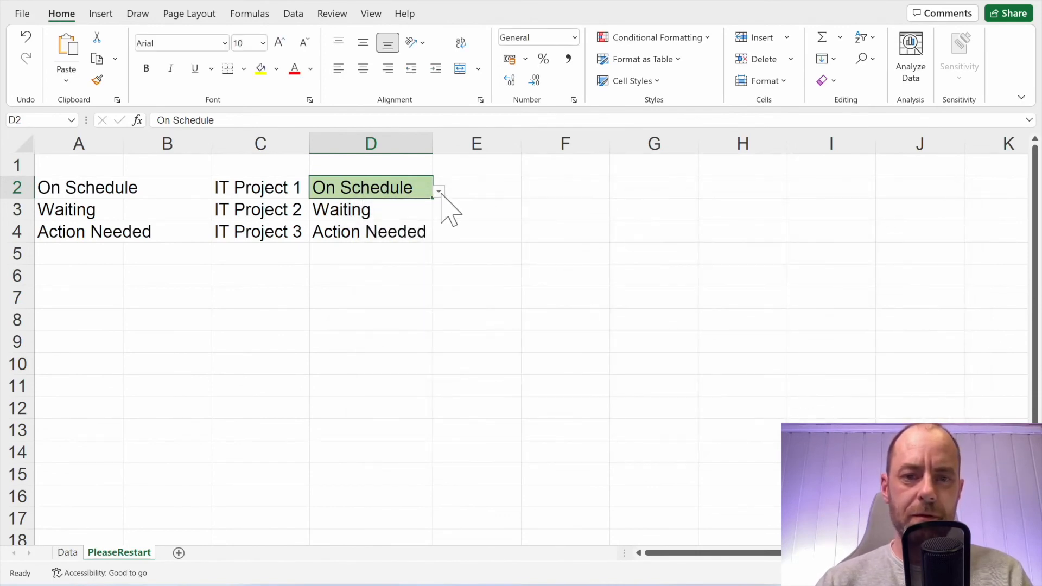
- Test the colour rules by switching D2's dropdown to Waiting and on to Action Needed
left_click(438, 191)
left_click(409, 229)
left_click(438, 191)
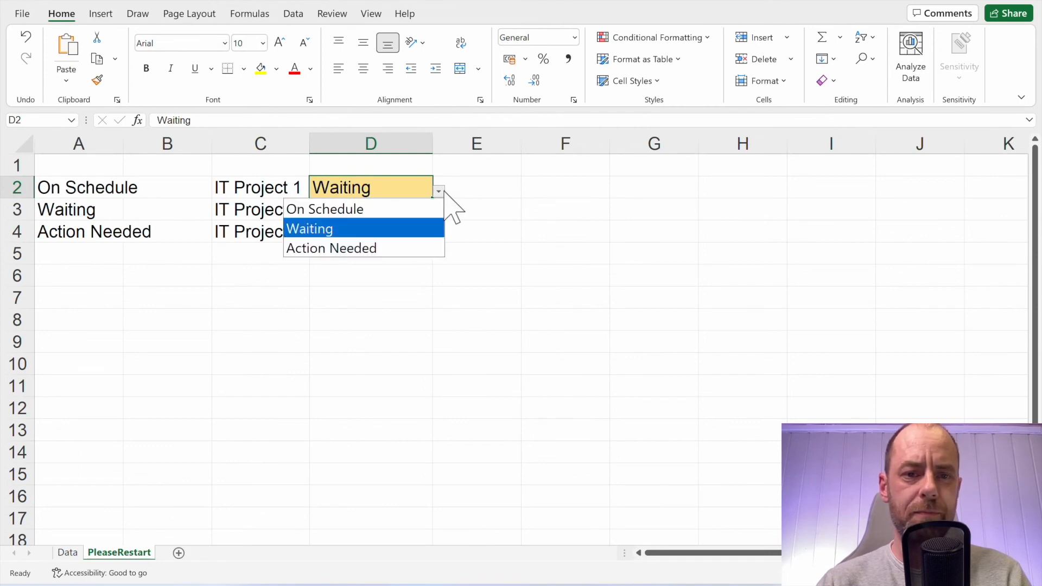
left_click(380, 249)
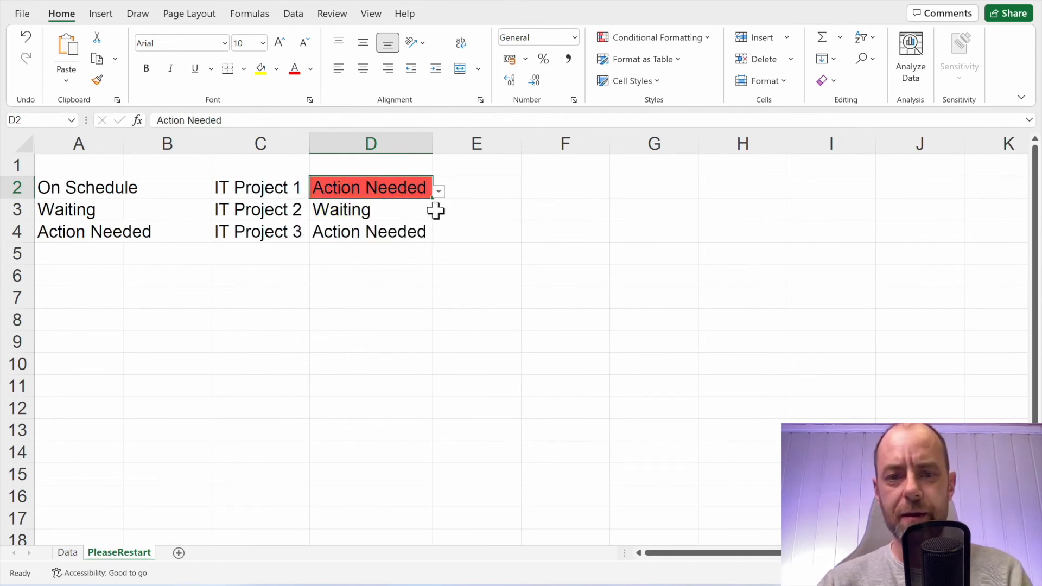
- Fill D2's value, dropdown and conditional formatting down through D4
left_click_drag(436, 205, 432, 239)
left_click(419, 278)
- Set the status of IT Project 2 to Waiting and IT Project 3 to On Schedule using their dropdown lists
left_click(426, 218)
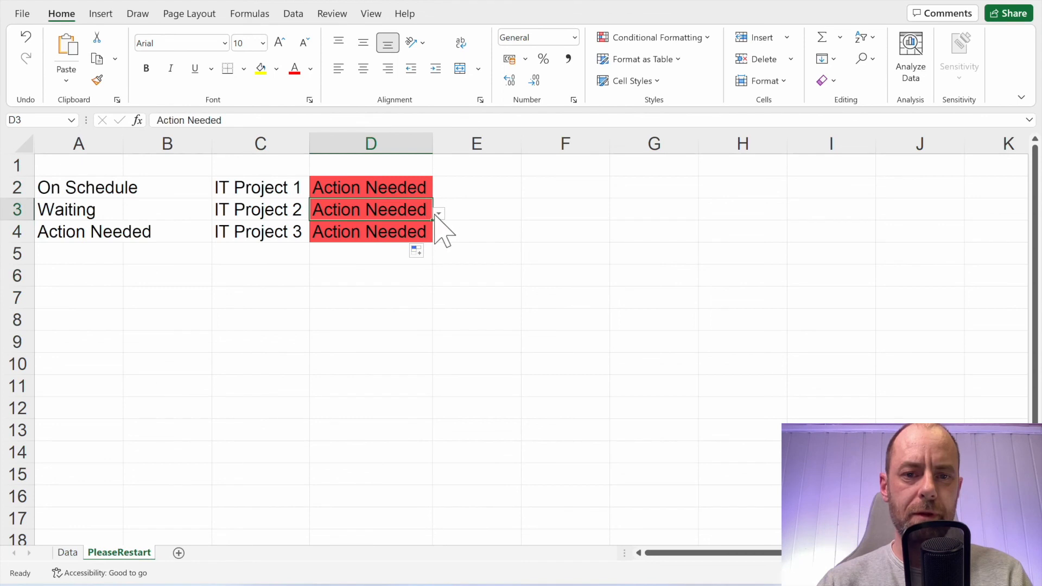
left_click(438, 214)
left_click(383, 251)
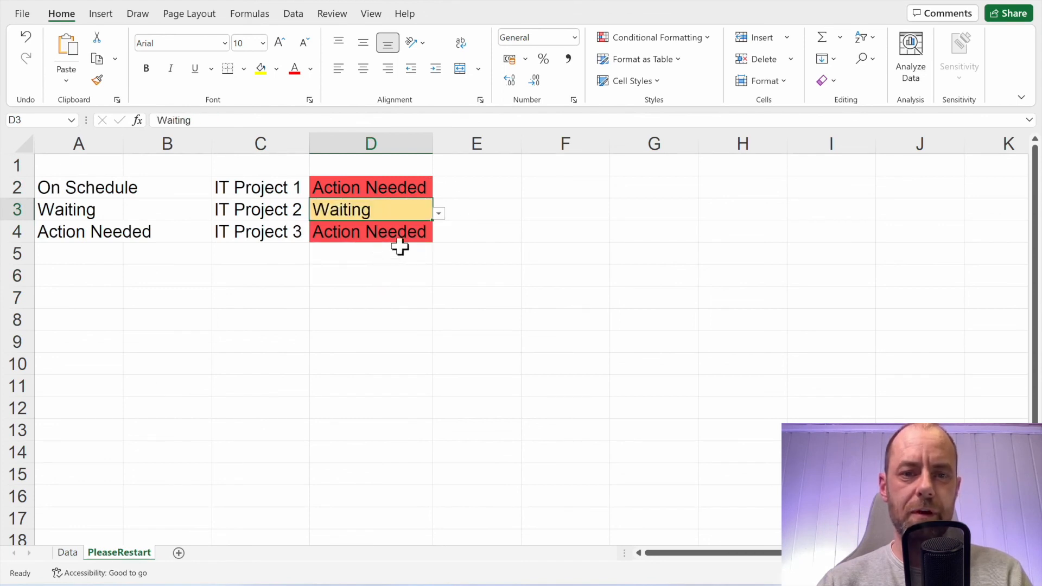
left_click(426, 237)
left_click(438, 235)
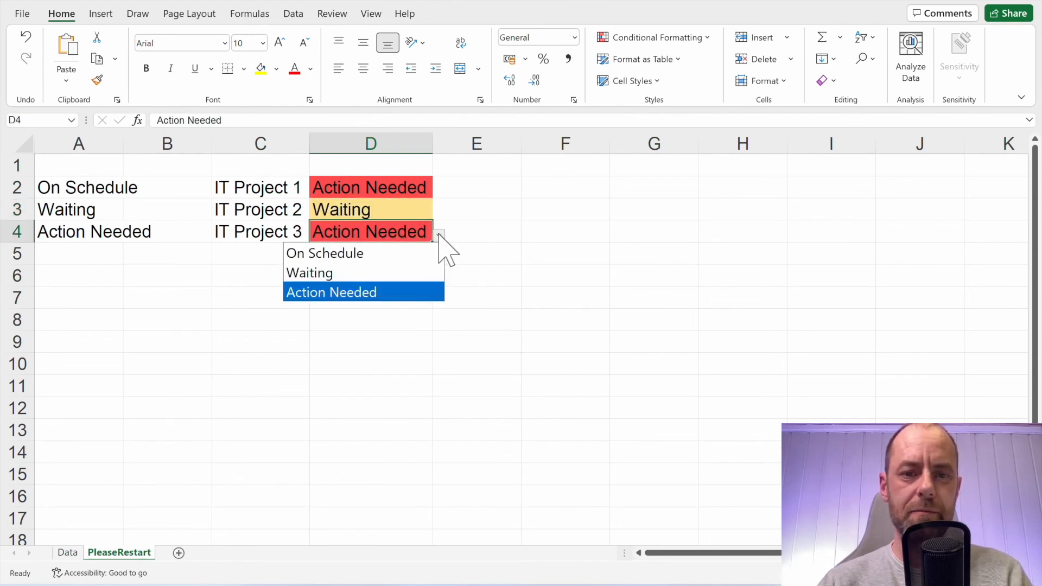
left_click(395, 250)
left_click(448, 327)
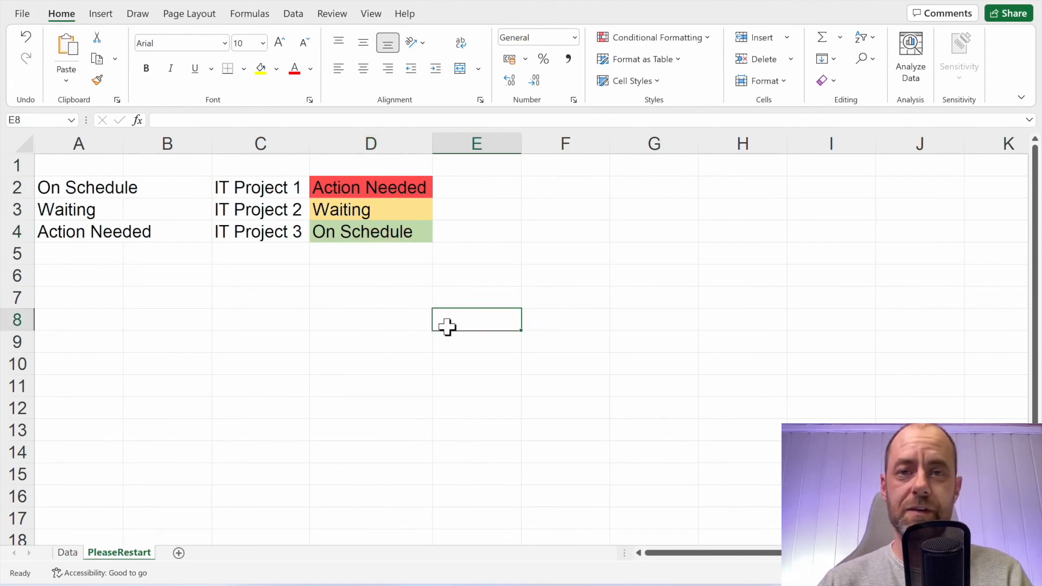